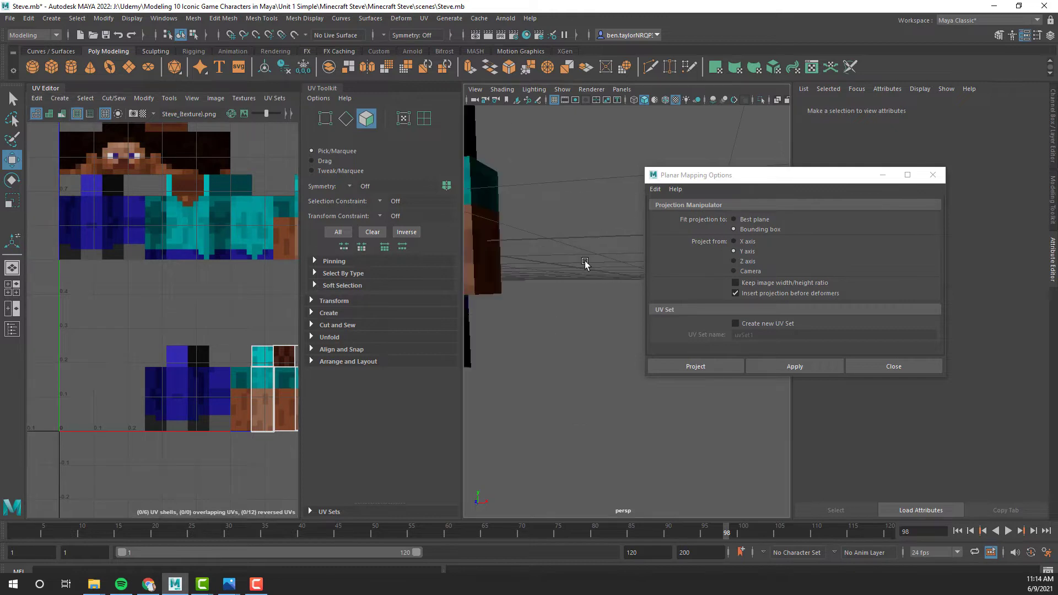
- Return the right arm mesh to object mode
right_click(620, 278)
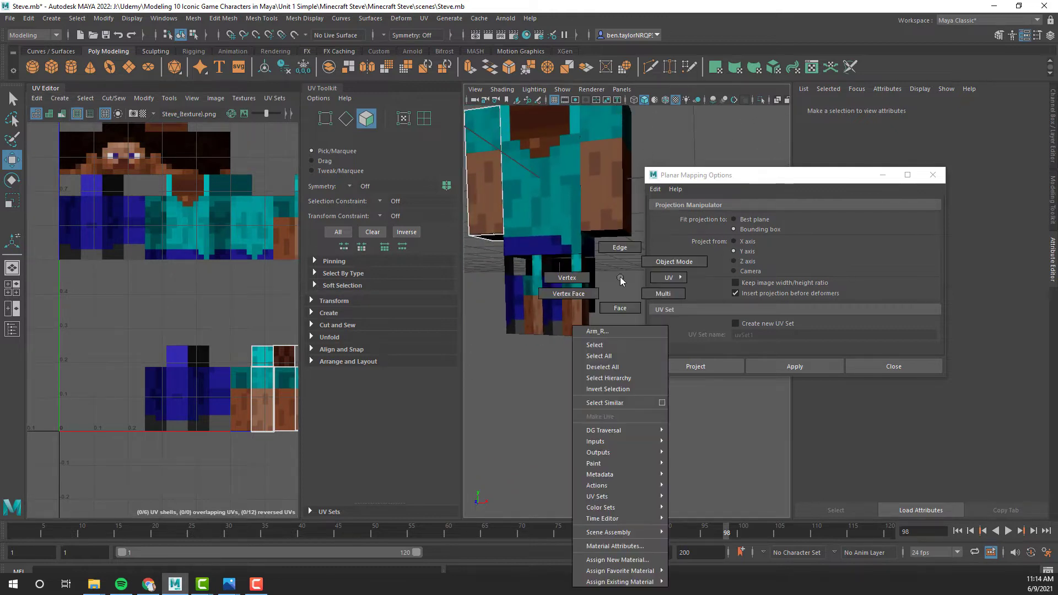
left_click(674, 261)
left_click(599, 308)
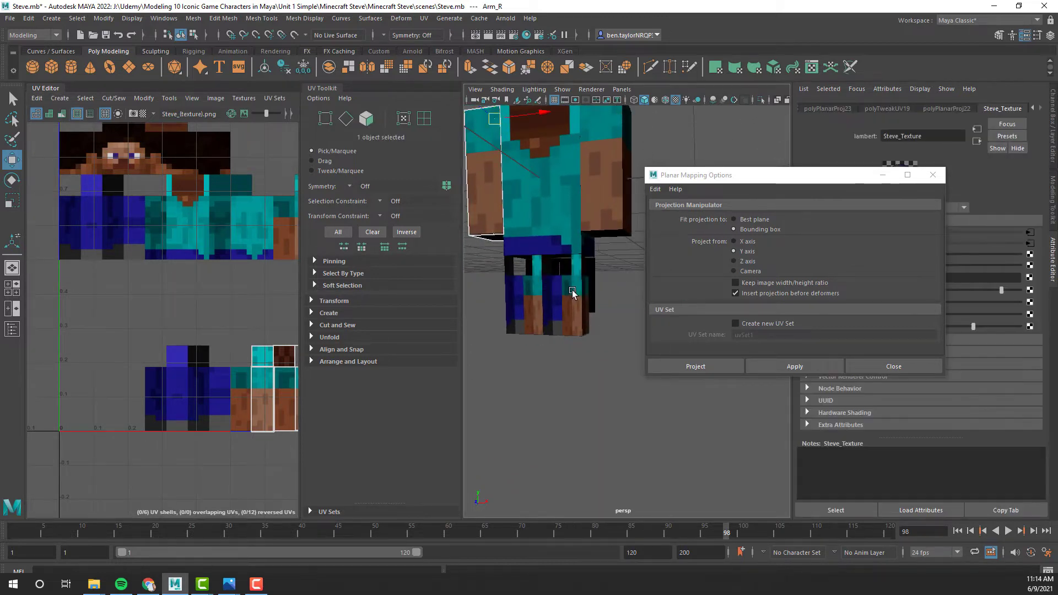
- Select the front face of the left leg and apply a planar UV projection from the Z axis
left_click_drag(599, 306, 623, 339, "alt")
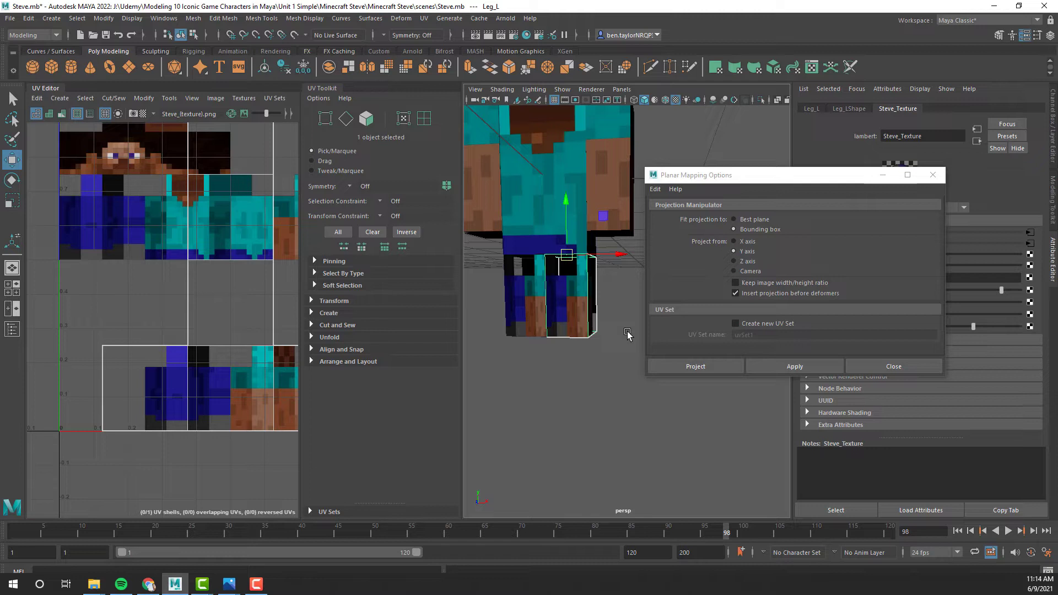
right_click_drag(610, 281, 611, 312)
left_click(582, 304)
left_click_drag(614, 349, 631, 354, "alt")
left_click_drag(604, 309, 528, 352, "alt")
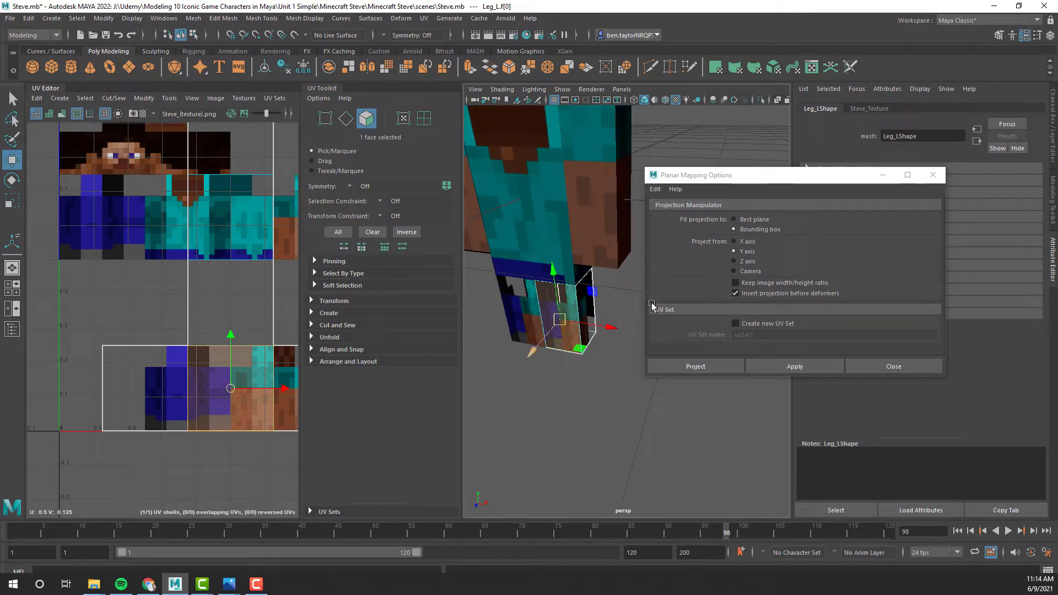
left_click(734, 261)
left_click(795, 366)
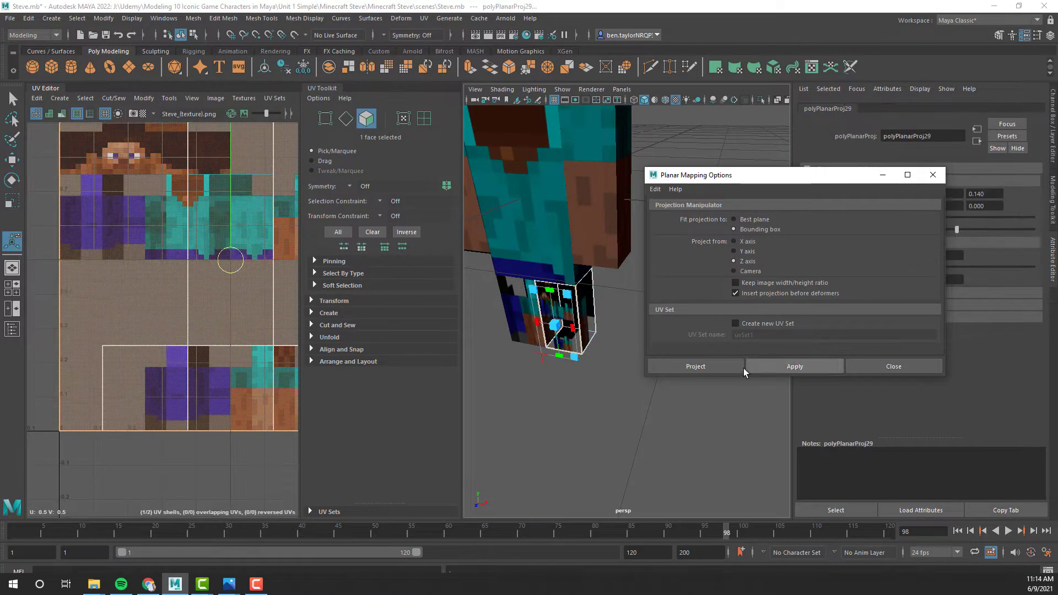
- Scale the projected leg-front UV shell down to a narrow rectangle and move it over the blue leg area of the texture
scroll(192, 300, "down", 2)
key("r")
left_click_drag(217, 274, 185, 286)
left_click_drag(268, 274, 184, 263)
key("w")
scroll(147, 272, "up", 6)
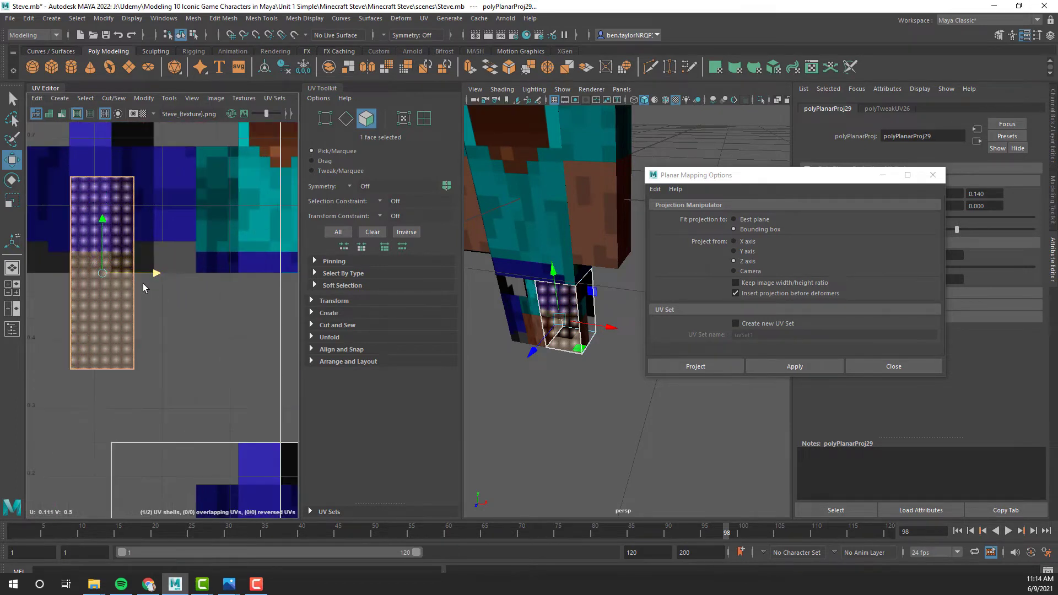
left_click_drag(216, 332, 206, 335)
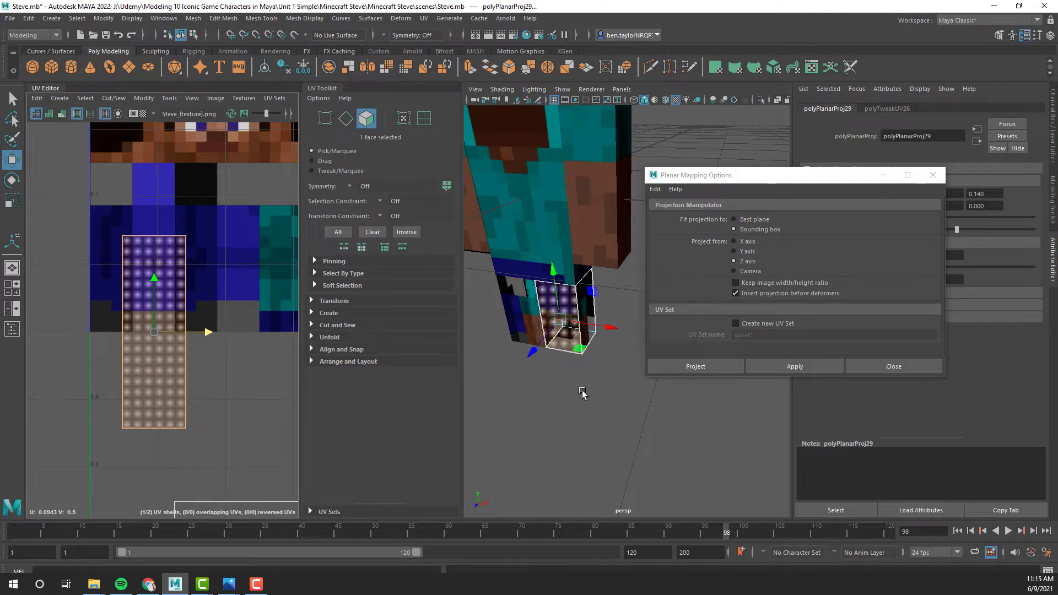
- Show the Outliner and unhide the reference planes imagePlane1 and imagePlane2
left_click_drag(583, 393, 600, 373, "alt")
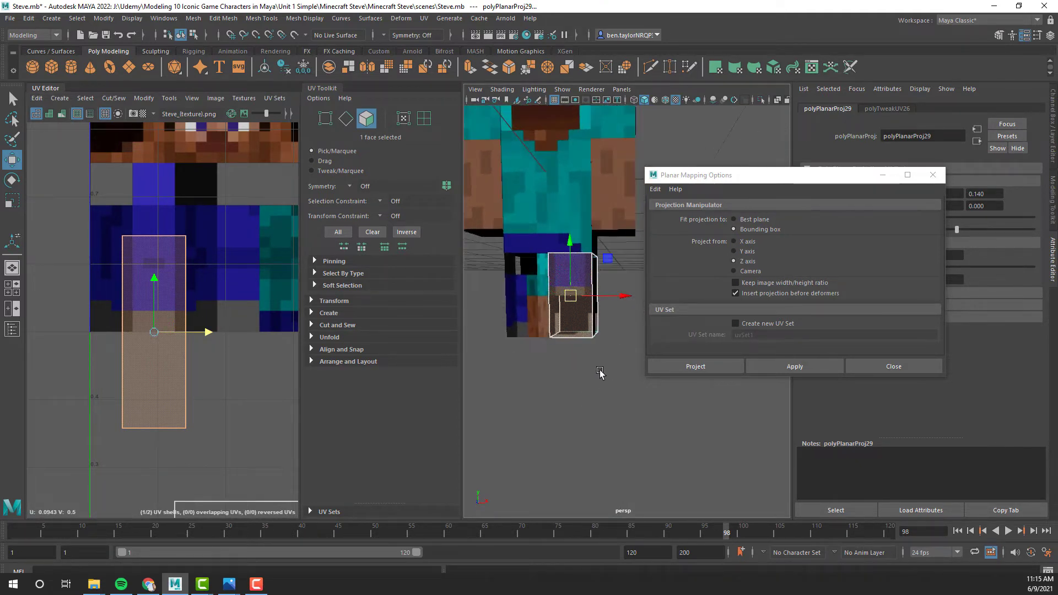
left_click(12, 329)
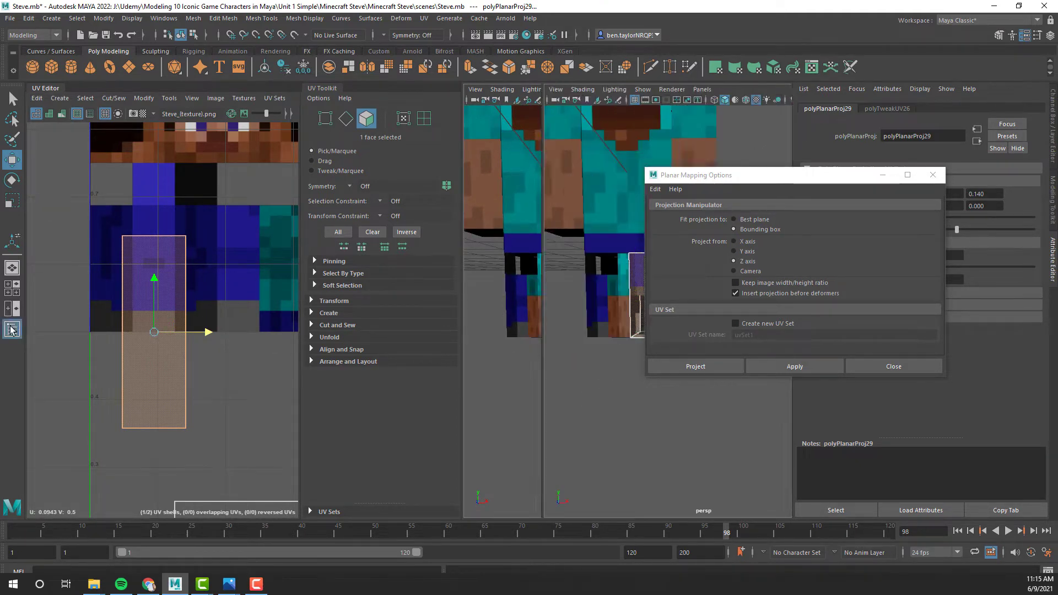
left_click(365, 179)
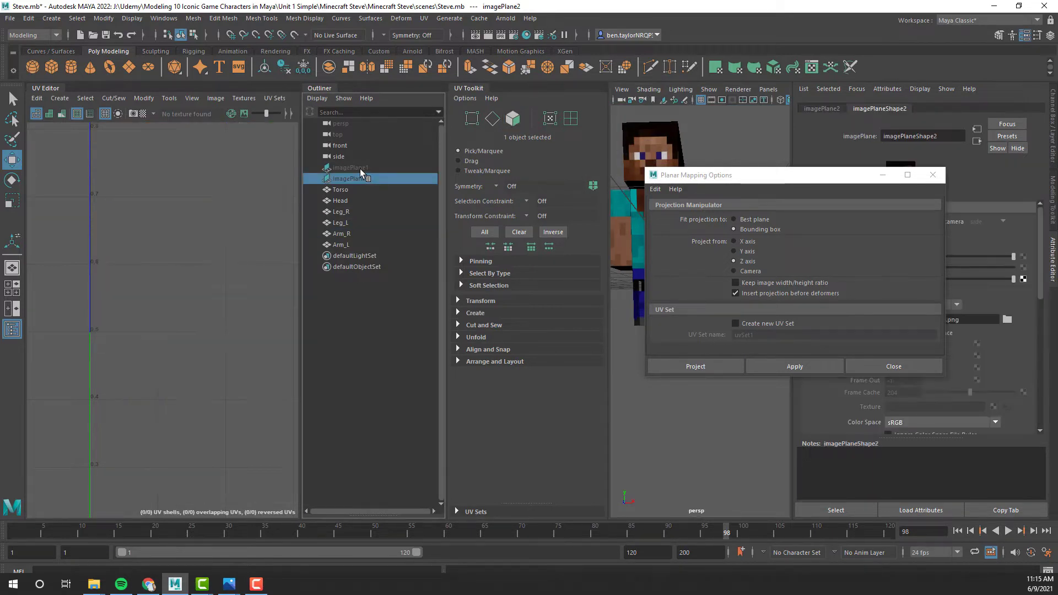
left_click(359, 169, "shift")
key("shift+h")
- Move the Planar Mapping Options window off the viewport and switch to the front orthographic view, framed on the legs
left_click(708, 366)
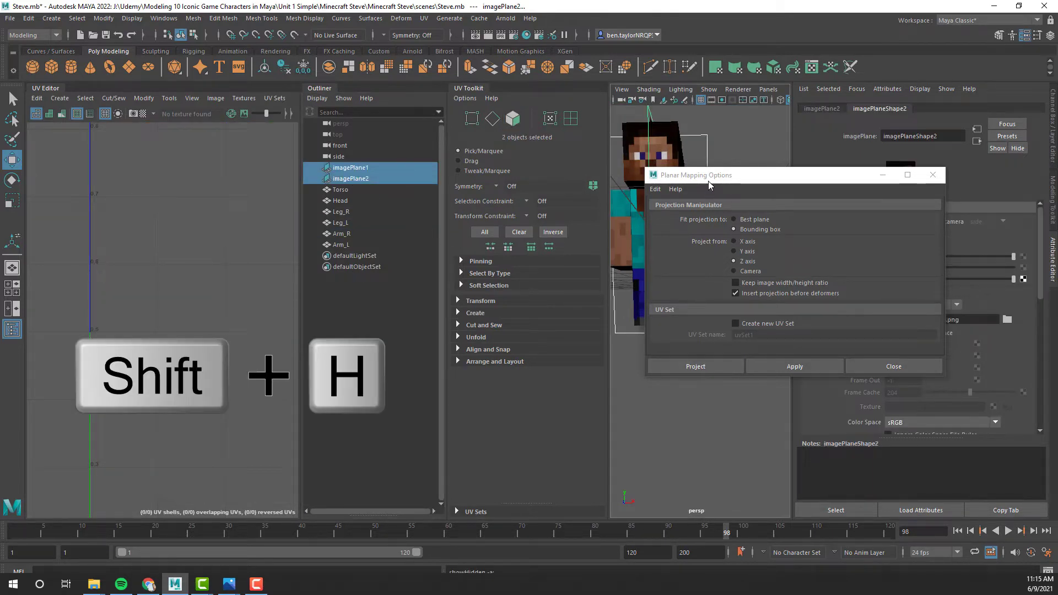
scroll(730, 355, "up", 6)
middle_click_drag(720, 369, 737, 337, "alt")
left_click_drag(737, 338, 695, 349, "alt")
scroll(696, 351, "down", 10)
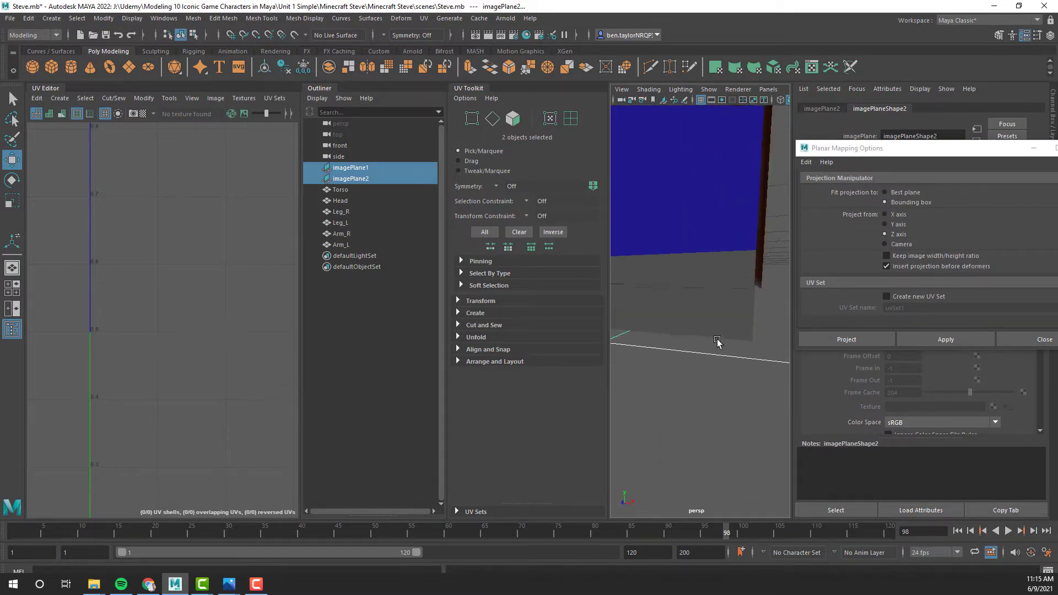
scroll(724, 347, "up", 10)
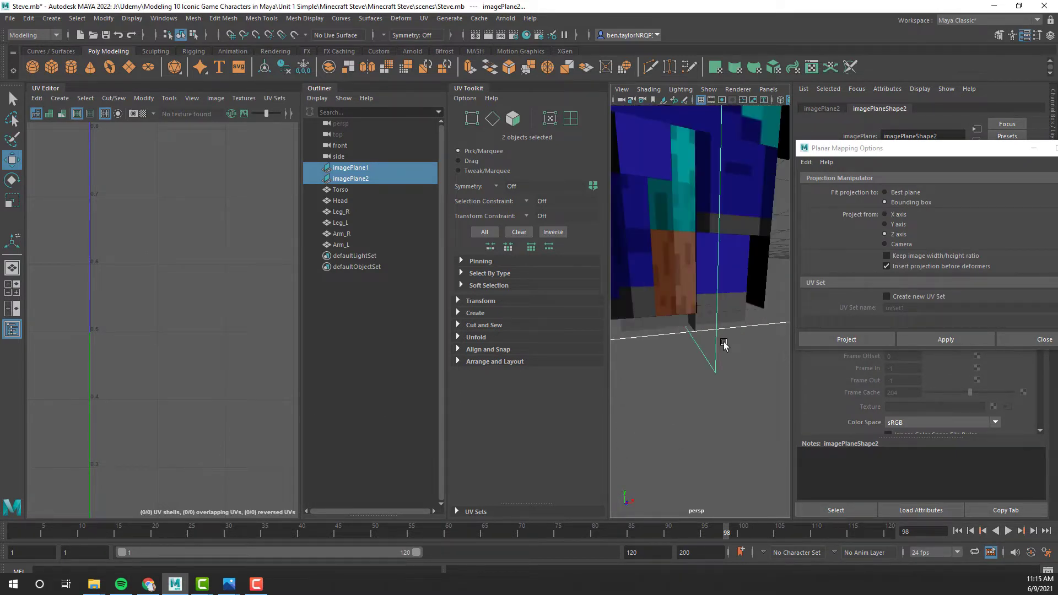
left_click_drag(696, 306, 686, 344, "alt")
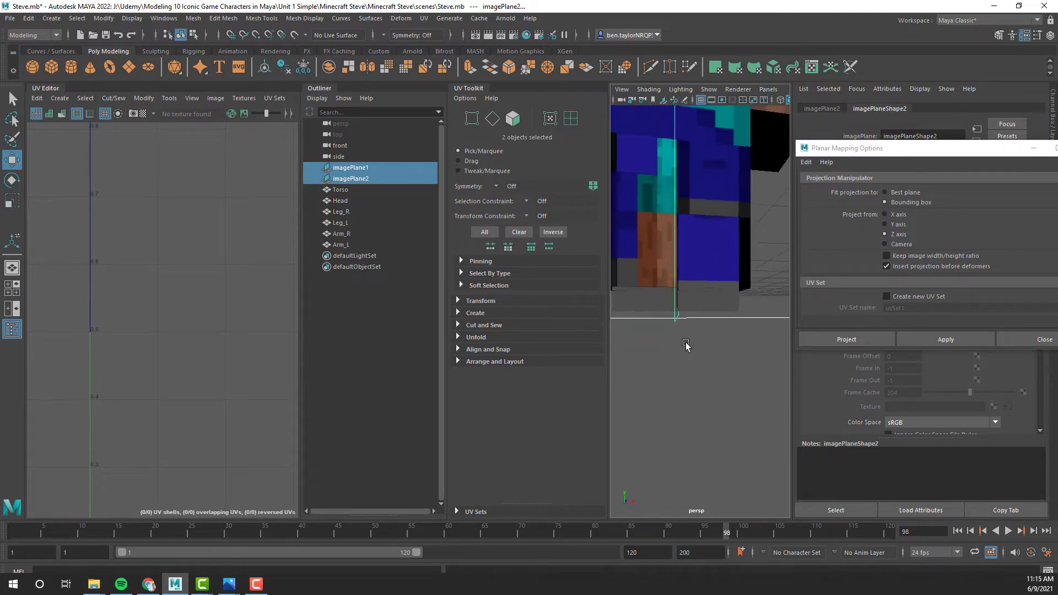
left_click(768, 89)
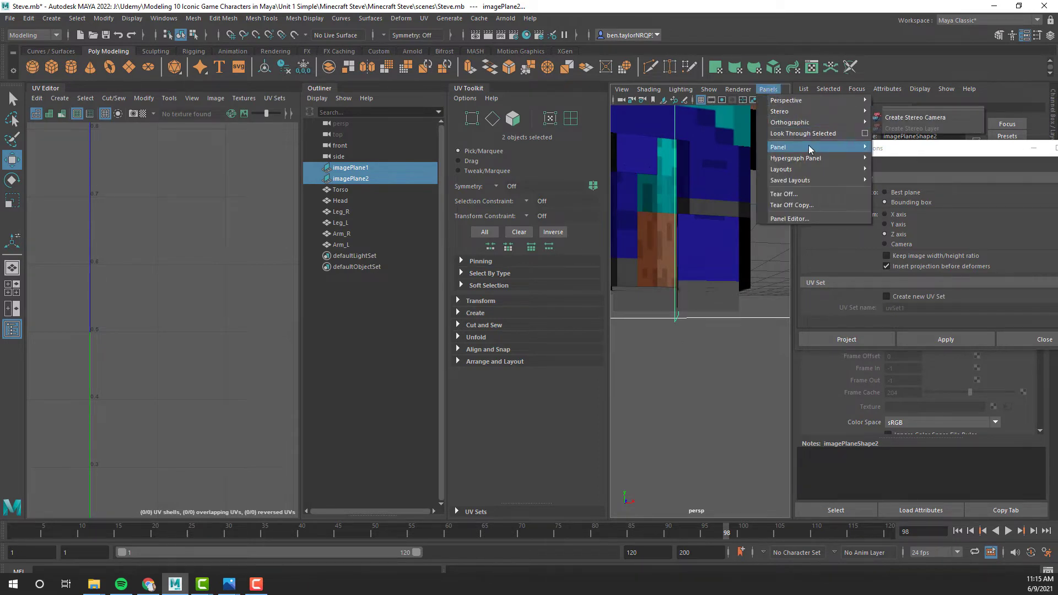
mouse_move(813, 128)
left_click(892, 123)
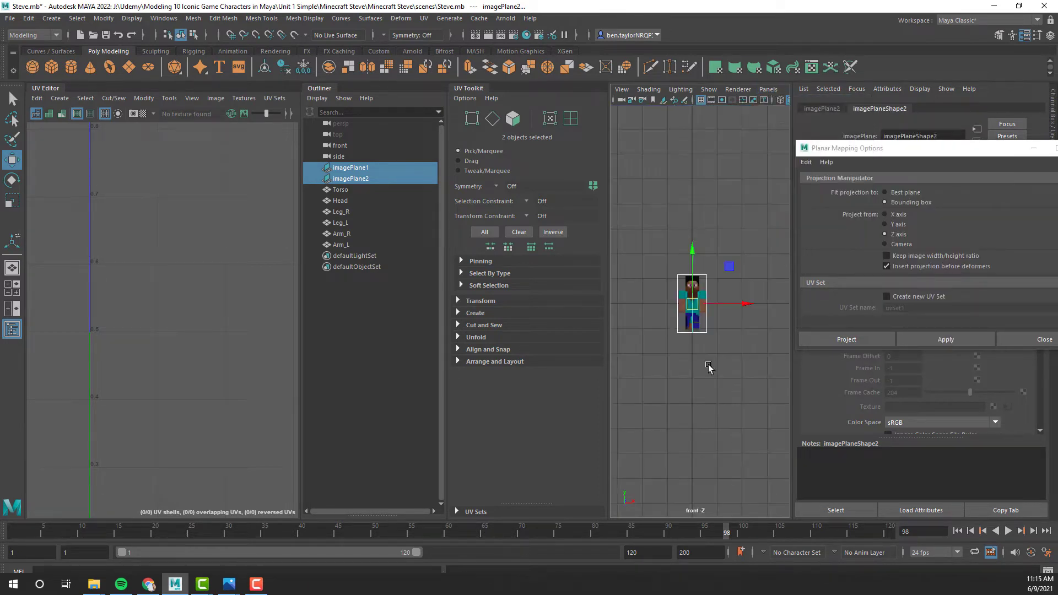
scroll(683, 368, "up", 5)
middle_click_drag(680, 369, 793, 219, "alt")
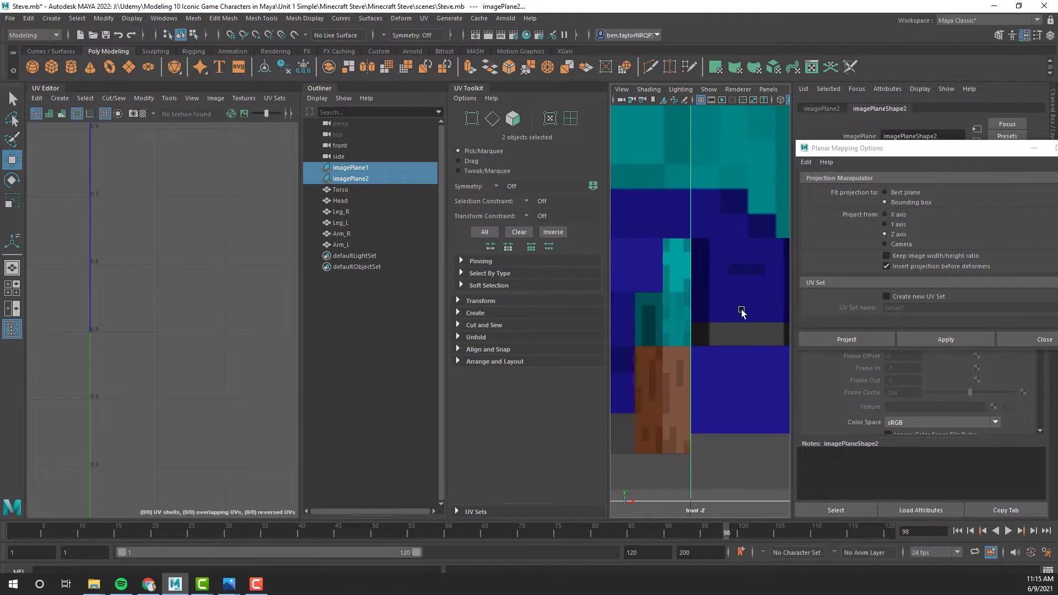
- Lower the bottom vertices of the left leg to the lower edge of the foot in the reference image
left_click(730, 330)
scroll(613, 399, "down", 5)
scroll(689, 424, "up", 6)
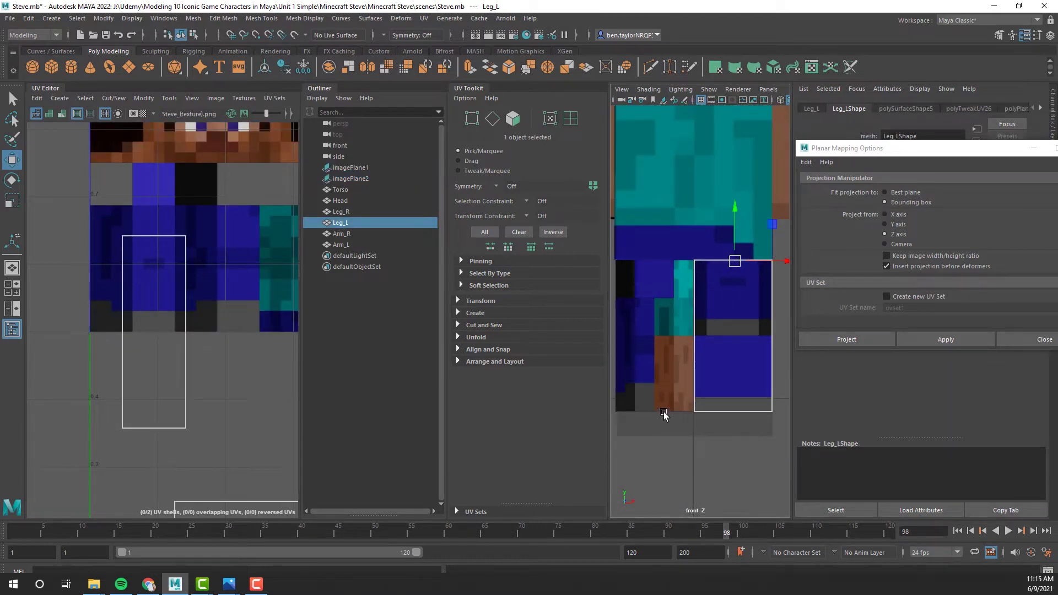
left_click(664, 410)
left_click(747, 404)
left_click_drag(657, 451, 748, 404)
right_click_drag(748, 401, 700, 286)
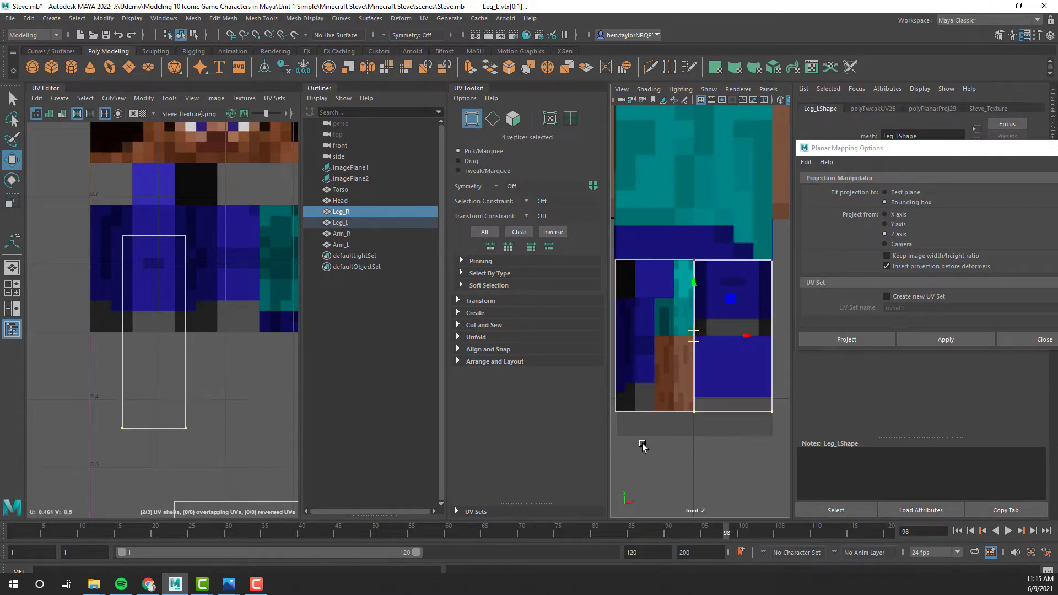
scroll(643, 446, "down", 8)
scroll(698, 360, "up", 8)
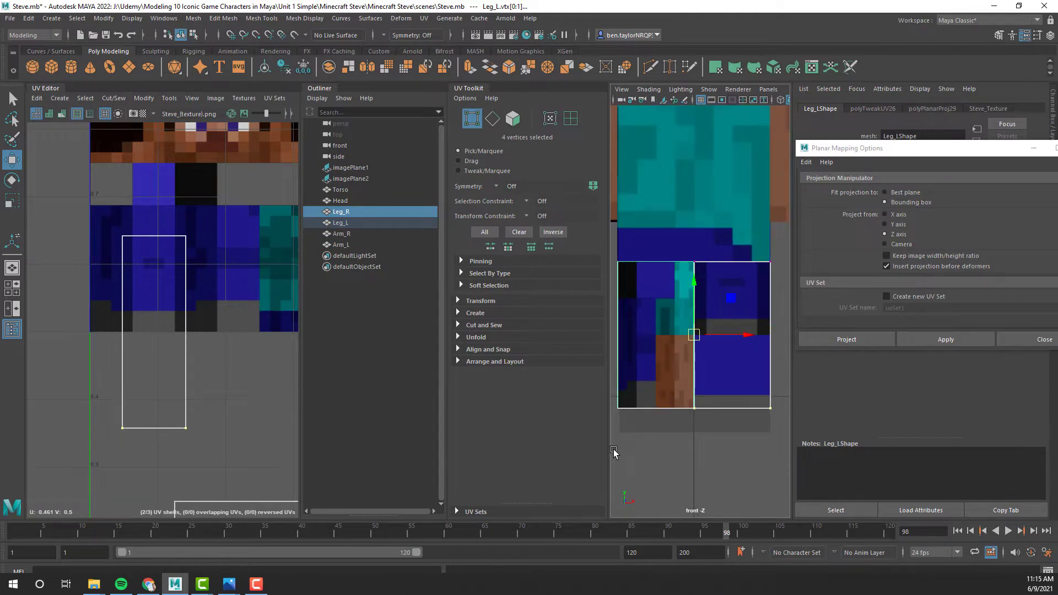
left_click_drag(654, 405, 784, 398)
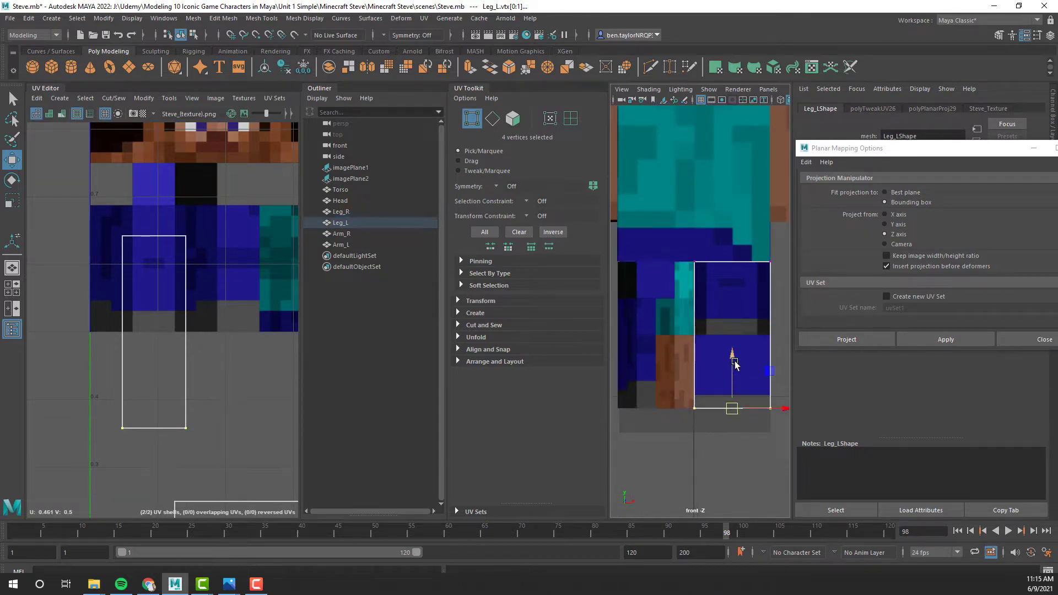
left_click_drag(735, 363, 737, 382)
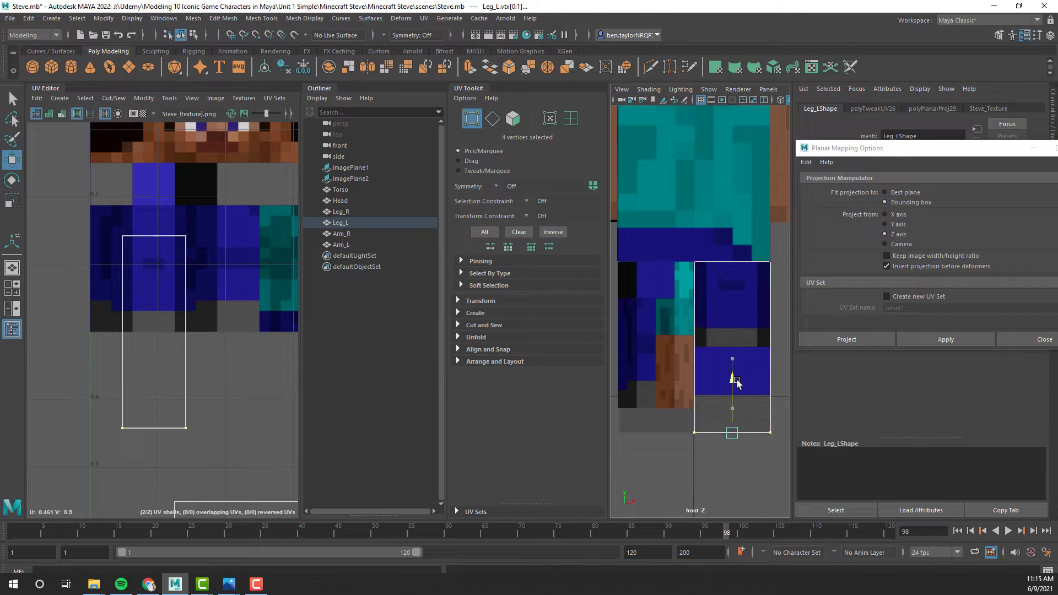
- Lower the bottom vertices of the right leg to the lower edge of the foot in the reference image
left_click(646, 395)
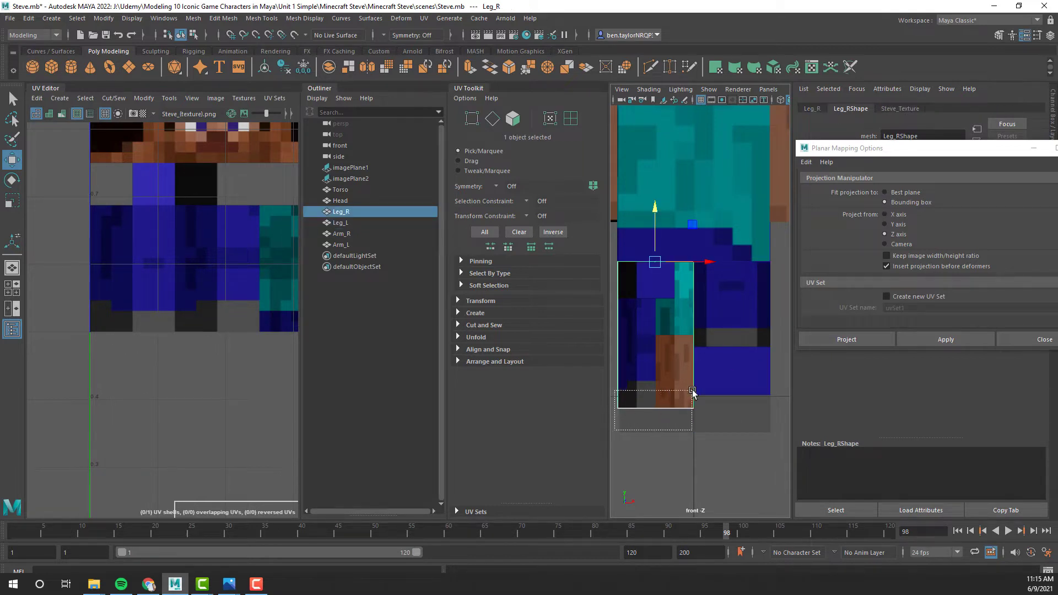
left_click_drag(692, 390, 696, 392)
left_click(663, 392)
right_click_drag(660, 383, 608, 277)
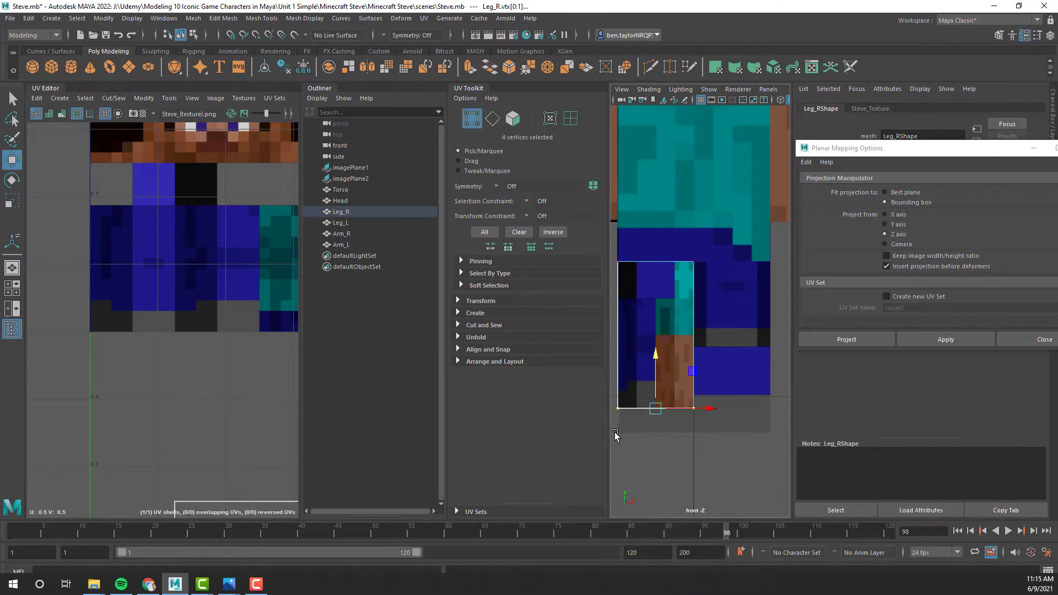
left_click_drag(659, 366, 655, 380)
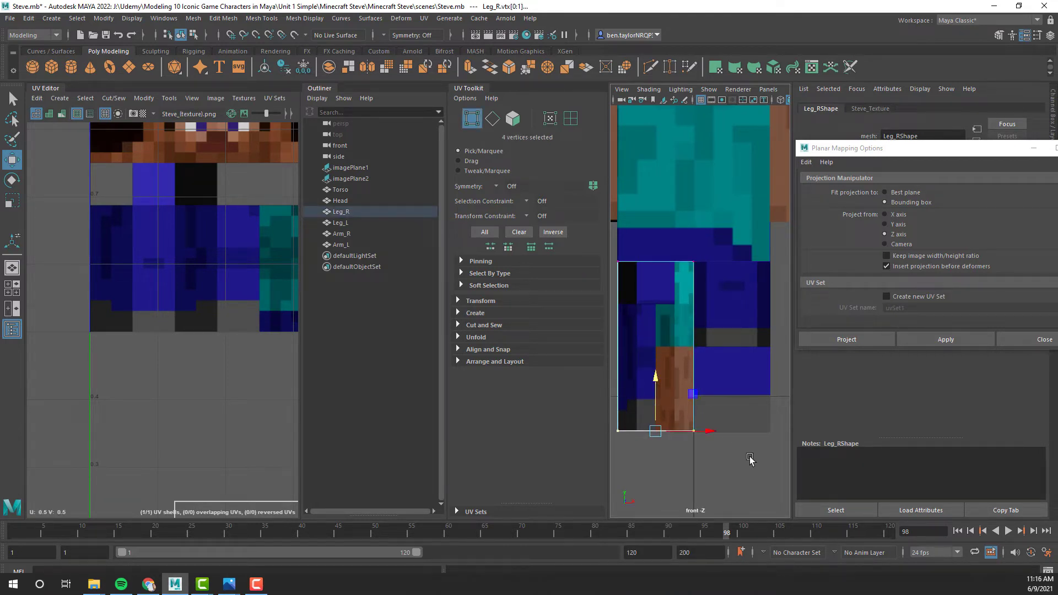
left_click(649, 390)
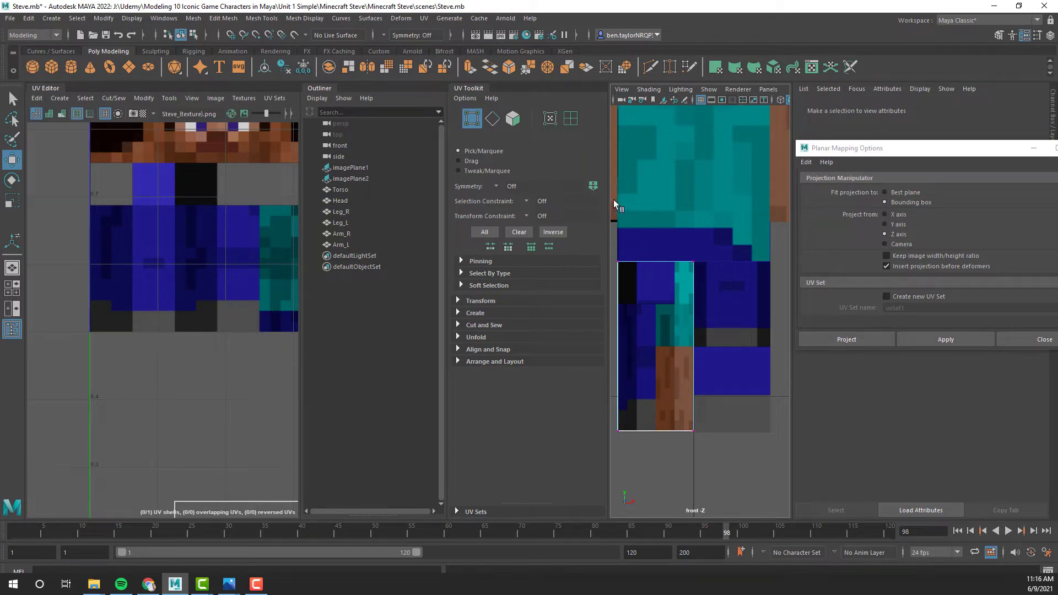
- Switch the viewport back to the persp camera, framed on the front of the legs
left_click(775, 90)
mouse_move(788, 103)
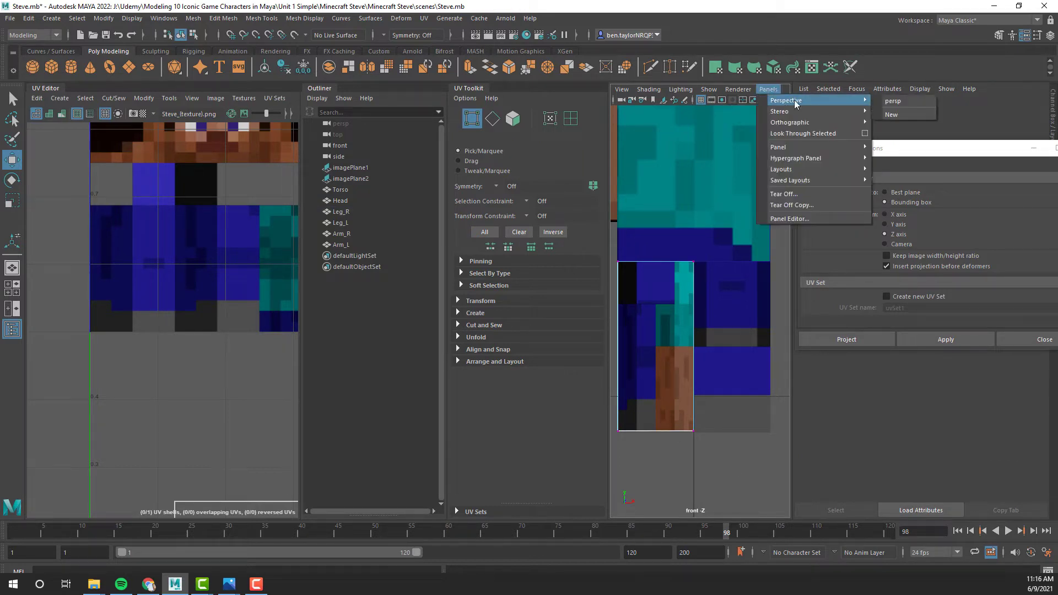
left_click(890, 102)
scroll(664, 332, "down", 10)
left_click_drag(713, 261, 680, 302, "alt")
scroll(682, 310, "up", 8)
middle_click_drag(687, 314, 777, 271, "alt")
left_click_drag(734, 285, 746, 272, "alt")
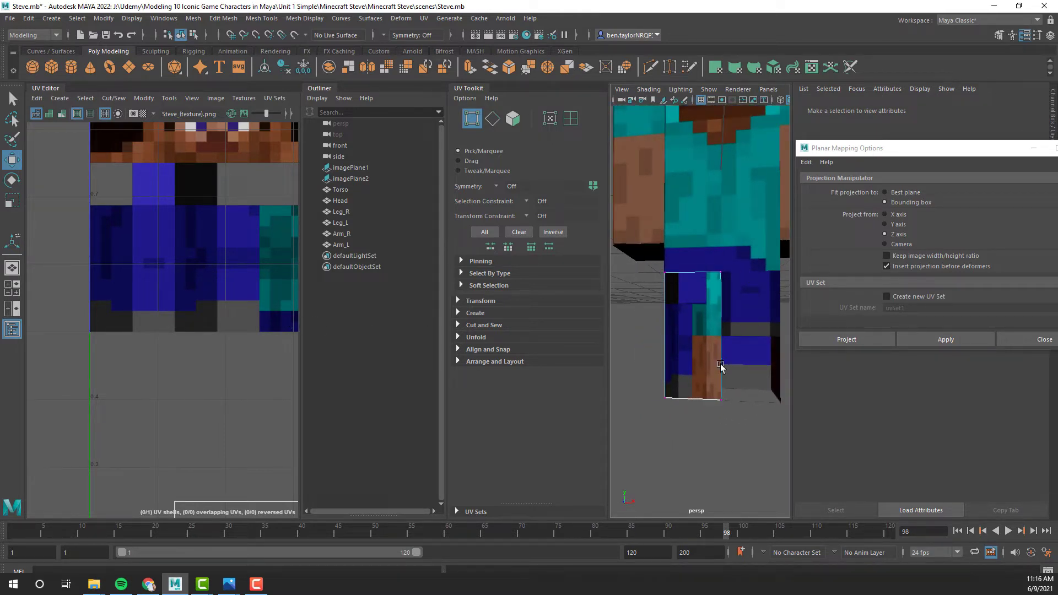
- Select the left leg's front UV shell, move it up, and narrow it to the width of the texture's front leg column
left_click(753, 350)
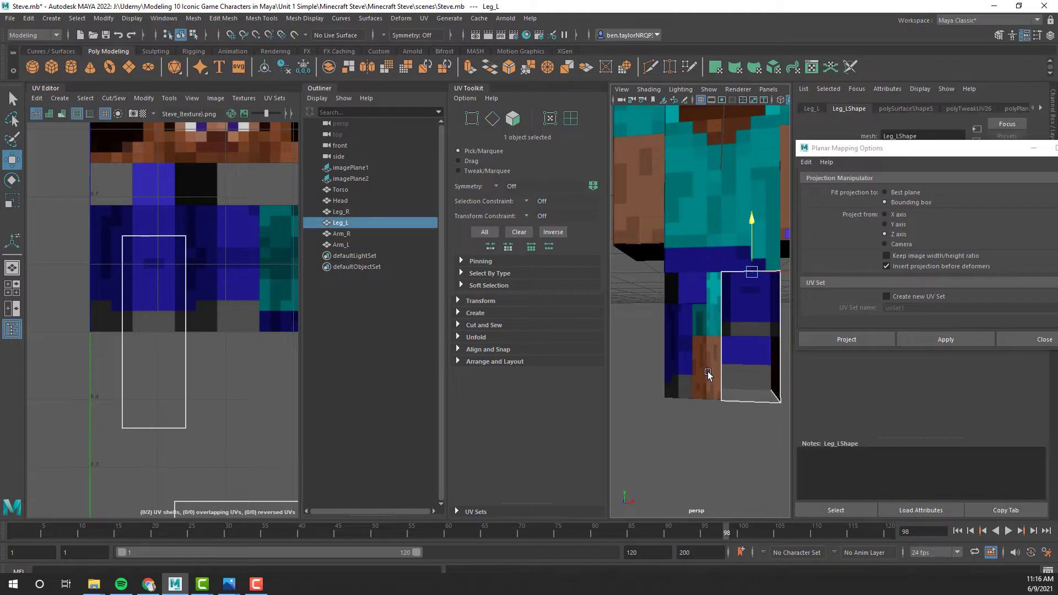
left_click_drag(708, 375, 692, 286, "alt")
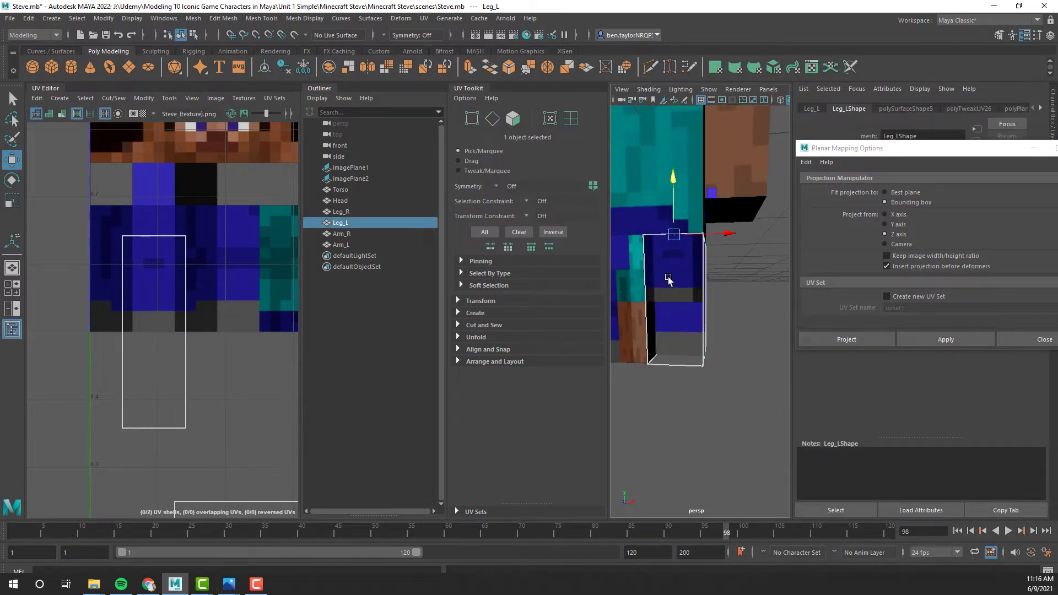
right_click_drag(735, 259, 788, 291)
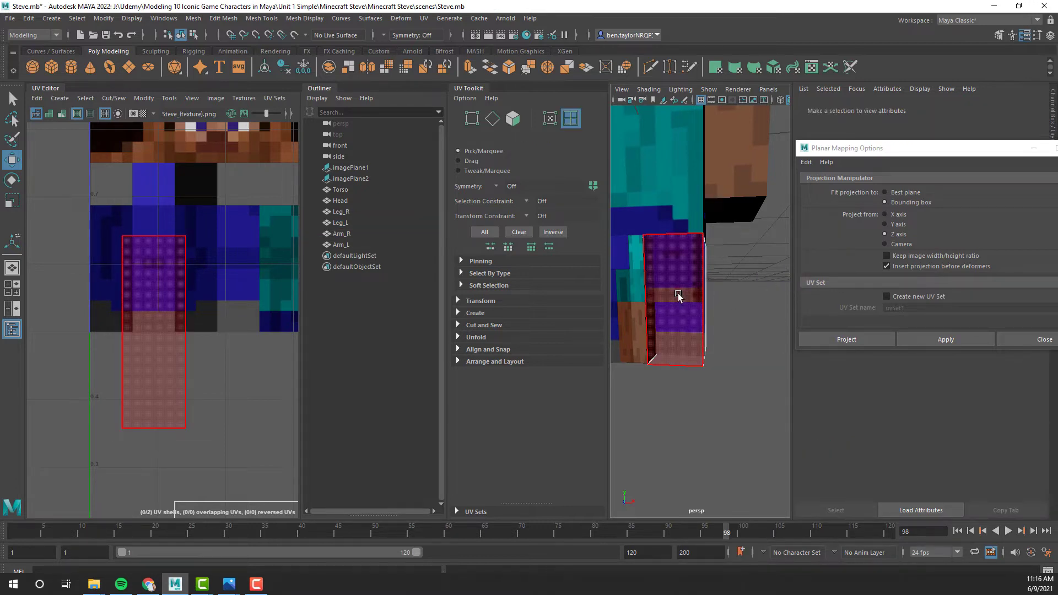
left_click(677, 296)
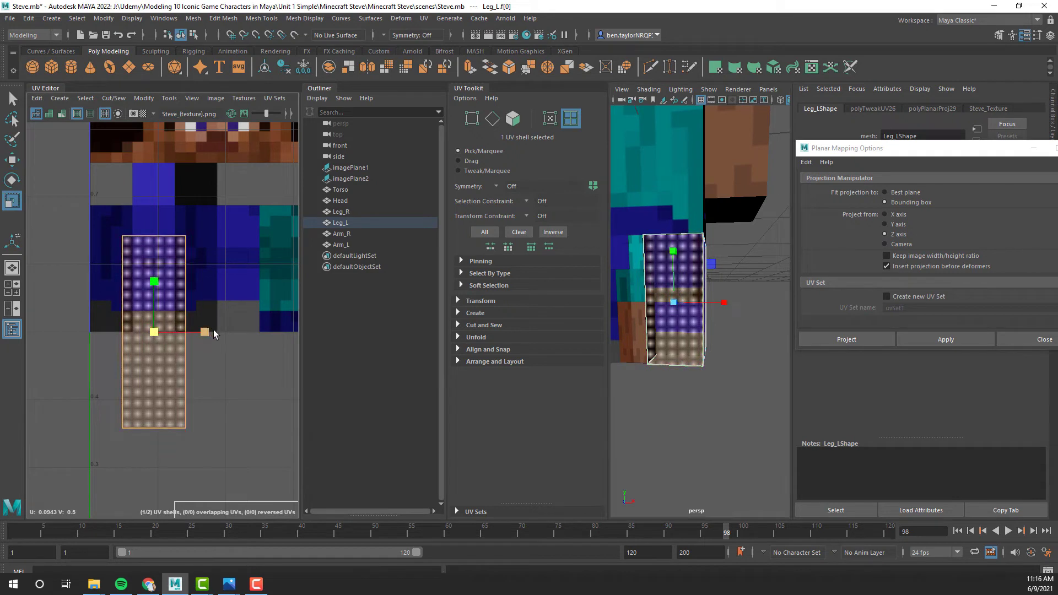
left_click_drag(154, 282, 155, 216)
key("r")
left_click_drag(205, 275, 190, 278)
- Scale the leg-front UV shell vertically to match the height of the texture's front leg area, and deselect it
key("w")
key("r")
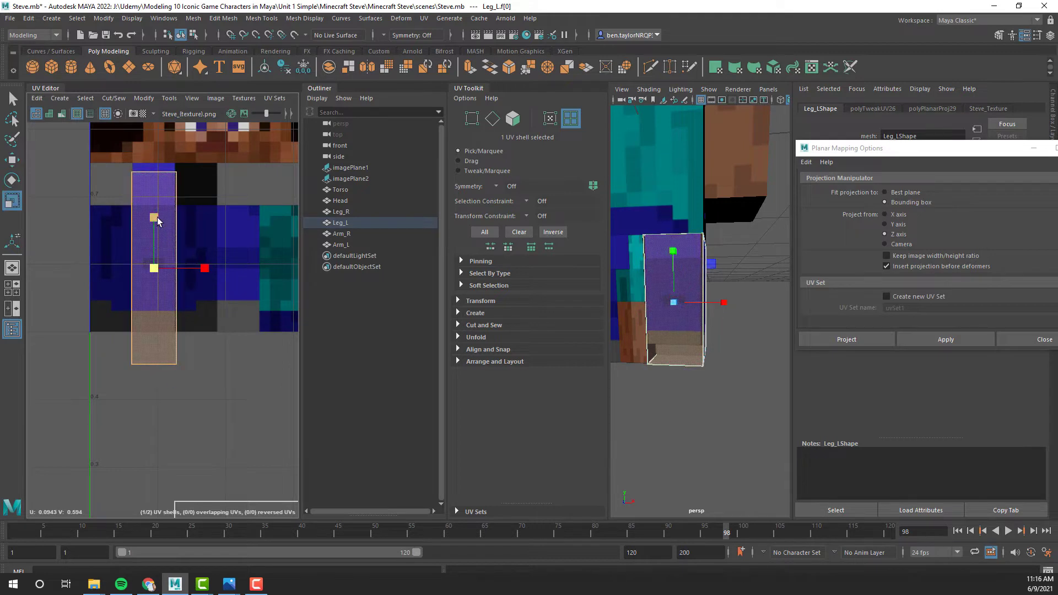
left_click_drag(152, 226, 156, 236)
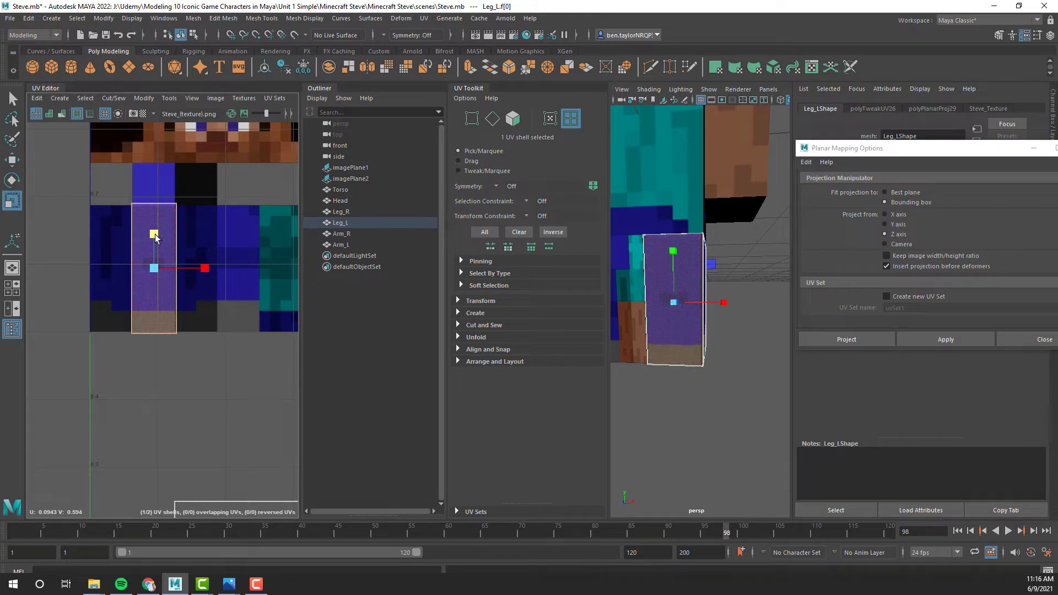
left_click(191, 360)
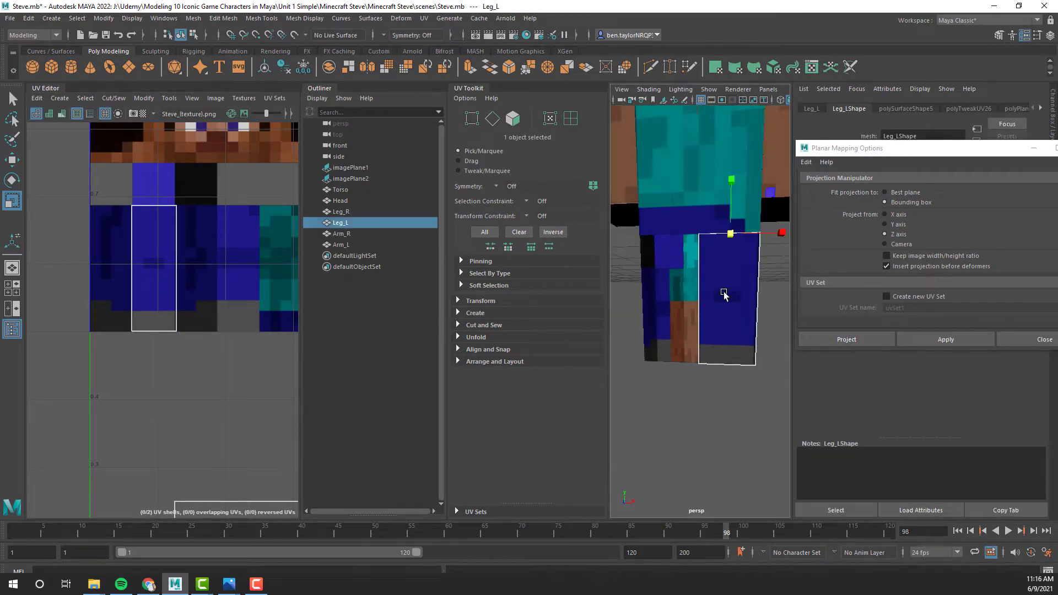
- Select the back face of the left leg and apply a planar UV projection from the Z axis
left_click_drag(759, 307, 577, 327, "alt")
right_click_drag(670, 295, 679, 307)
left_click(679, 307)
left_click_drag(678, 307, 684, 287, "alt")
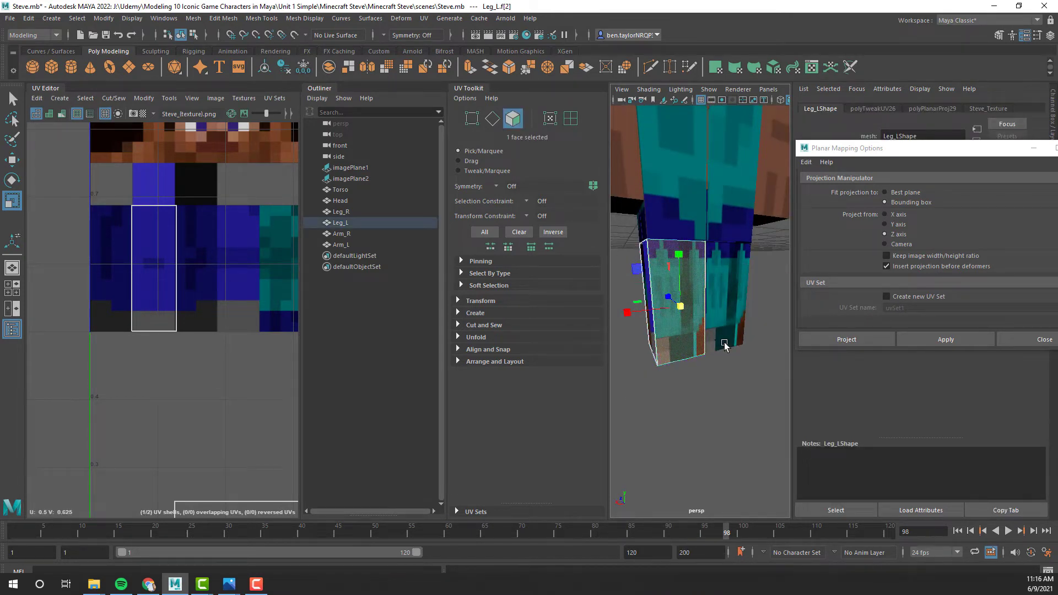
left_click_drag(718, 339, 744, 296, "alt")
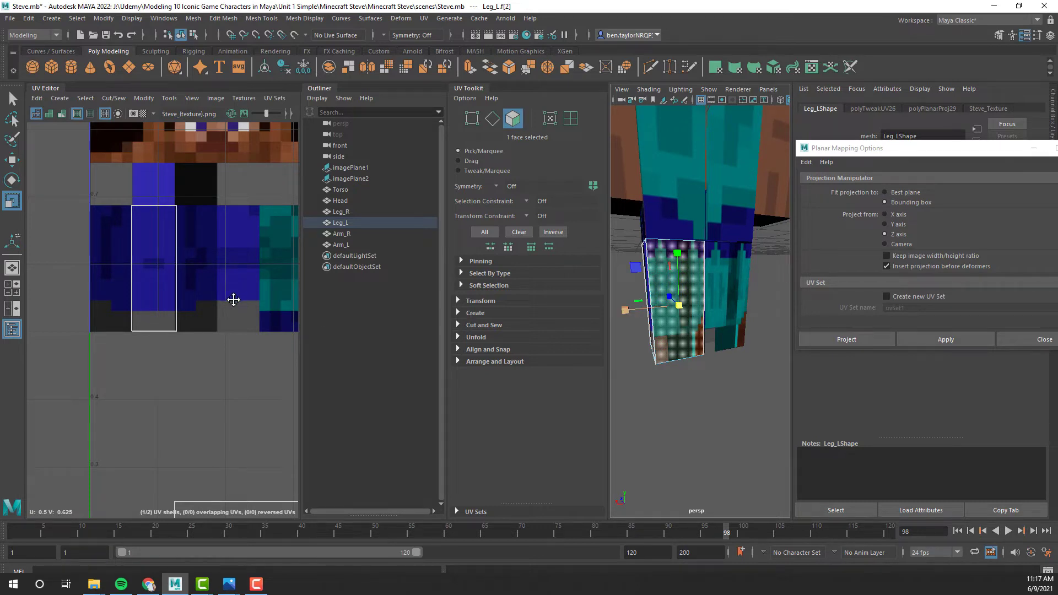
middle_click_drag(233, 299, 71, 70, "alt")
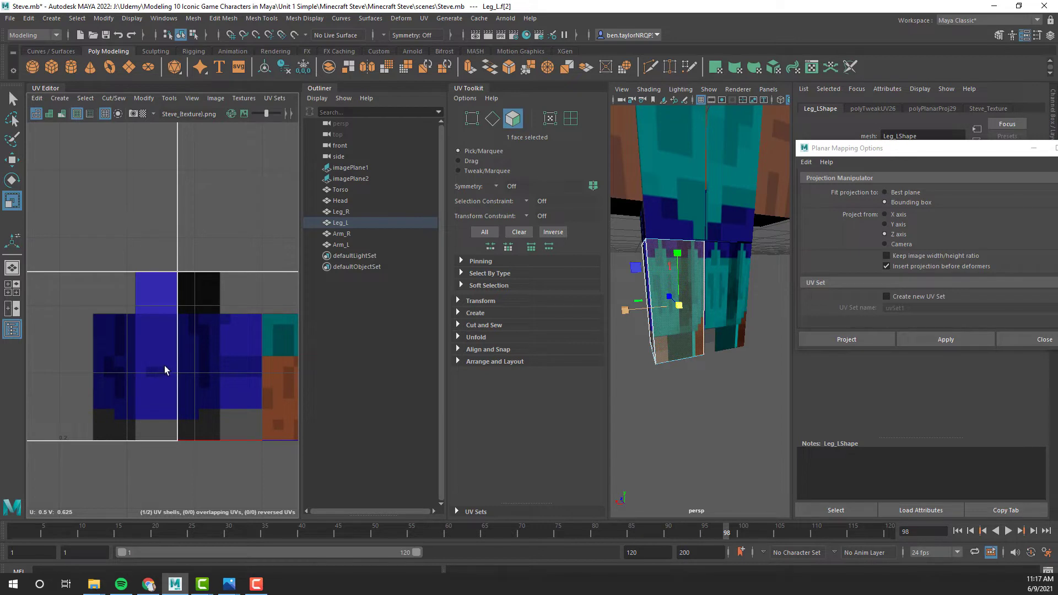
scroll(163, 268, "down", 1)
middle_click_drag(111, 209, 277, 362, "alt")
middle_click_drag(246, 315, 256, 332, "alt")
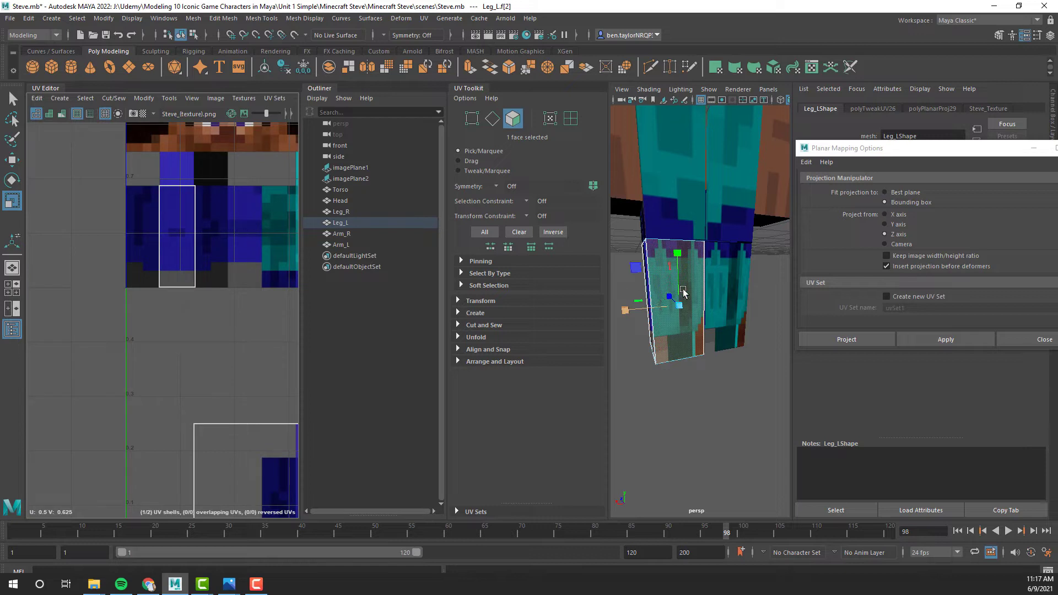
left_click(945, 339)
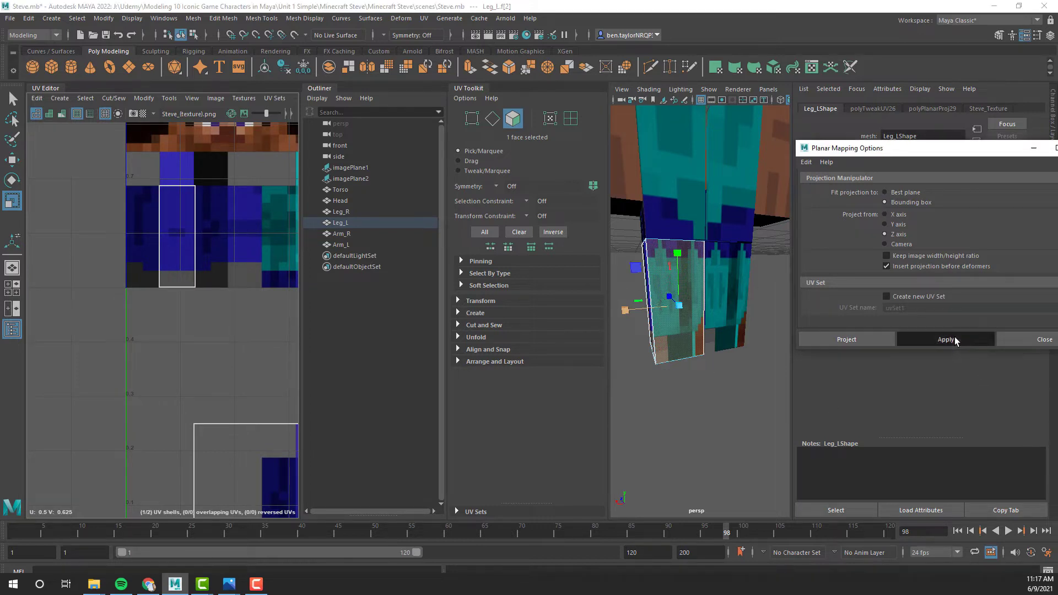
- Shrink the left leg's back UV shell to roughly one leg column and move it onto the texture's upper leg-back column
scroll(231, 298, "down", 1)
scroll(248, 301, "down", 1)
key("r")
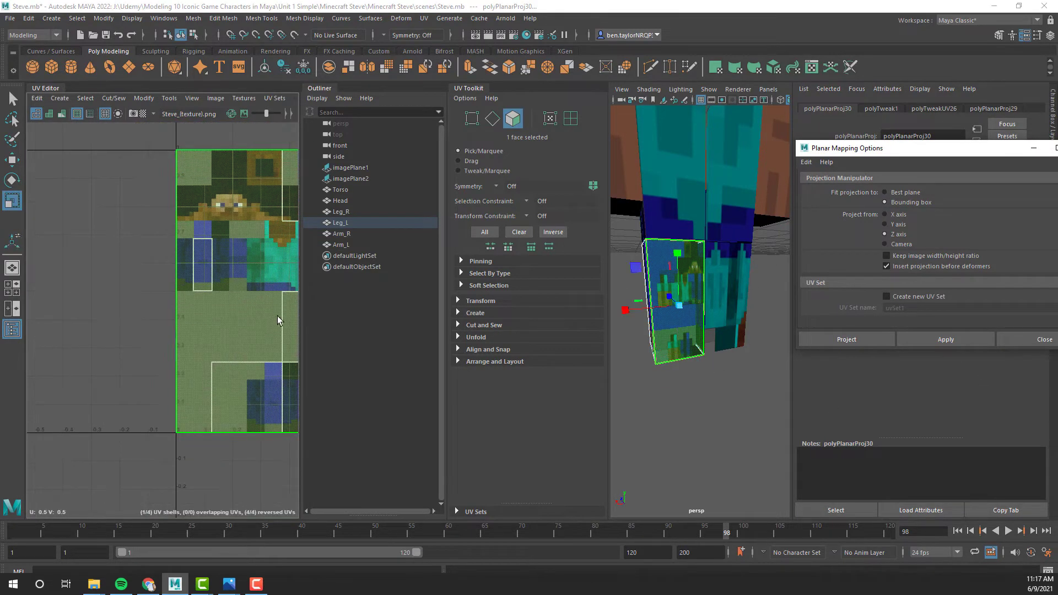
middle_click_drag(243, 284, 104, 269, "alt")
left_click_drag(222, 278, 177, 279)
left_click_drag(177, 226, 153, 276)
key("r")
key("w")
left_click_drag(99, 220, 103, 201)
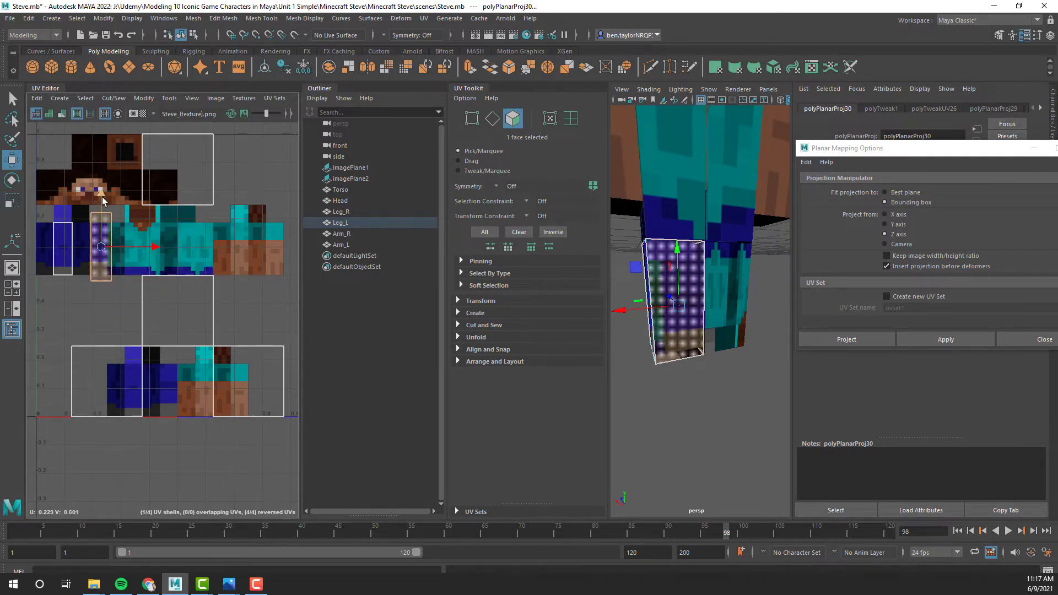
- Fine-tune the left leg's back UV shell in position, height and width to match the leg-back column's edges, and deselect it
scroll(95, 262, "up", 5)
left_click_drag(165, 216, 156, 220)
key("r")
key("w")
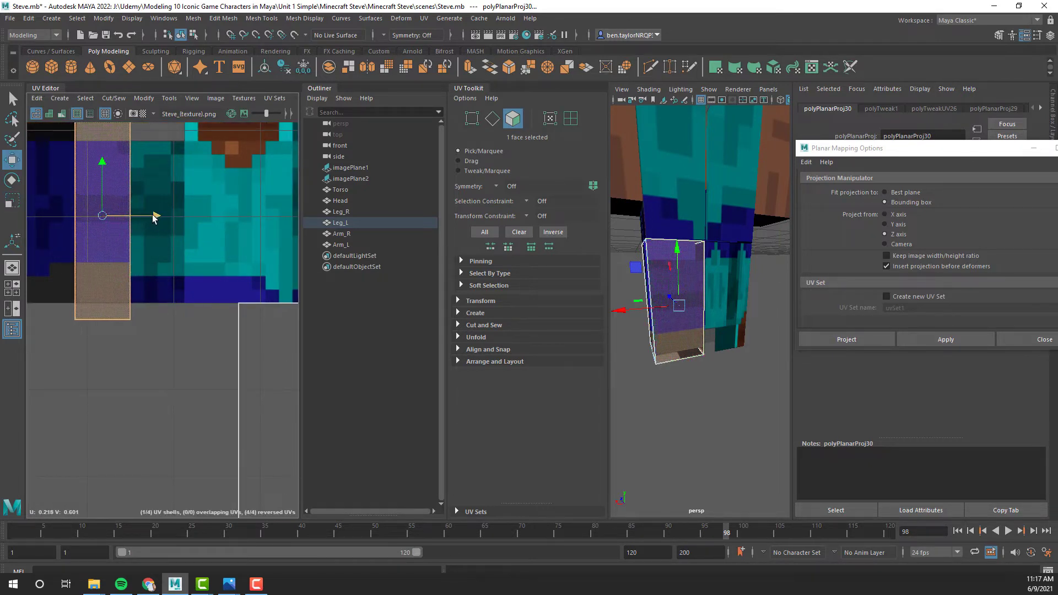
key("r")
mouse_move(101, 172)
left_mouse_down()
mouse_move(103, 184)
mouse_move(104, 167)
left_mouse_up()
key("w")
key("r")
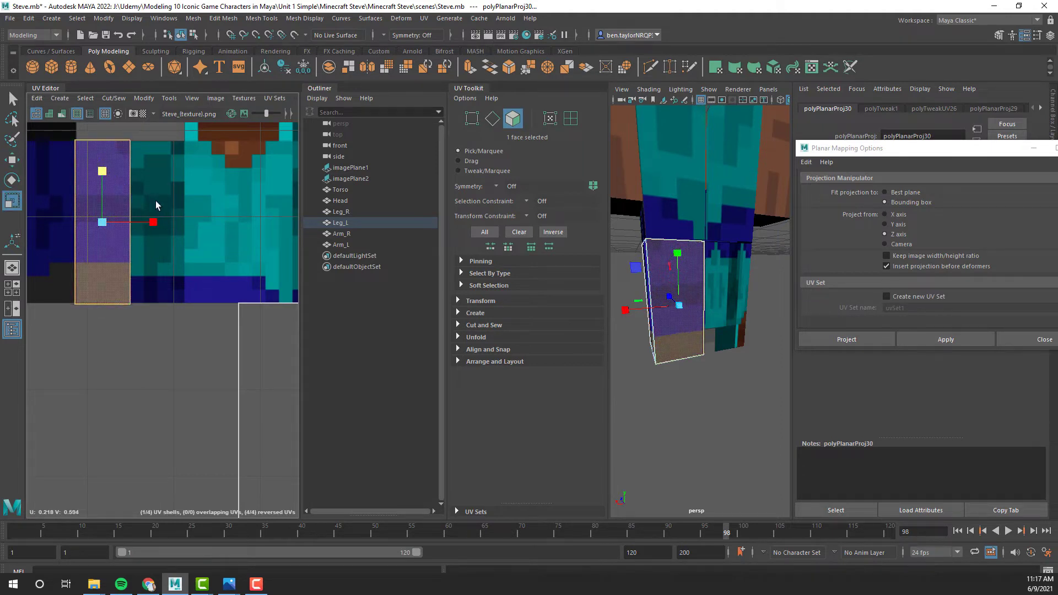
left_click_drag(155, 223, 153, 225)
left_click(168, 324)
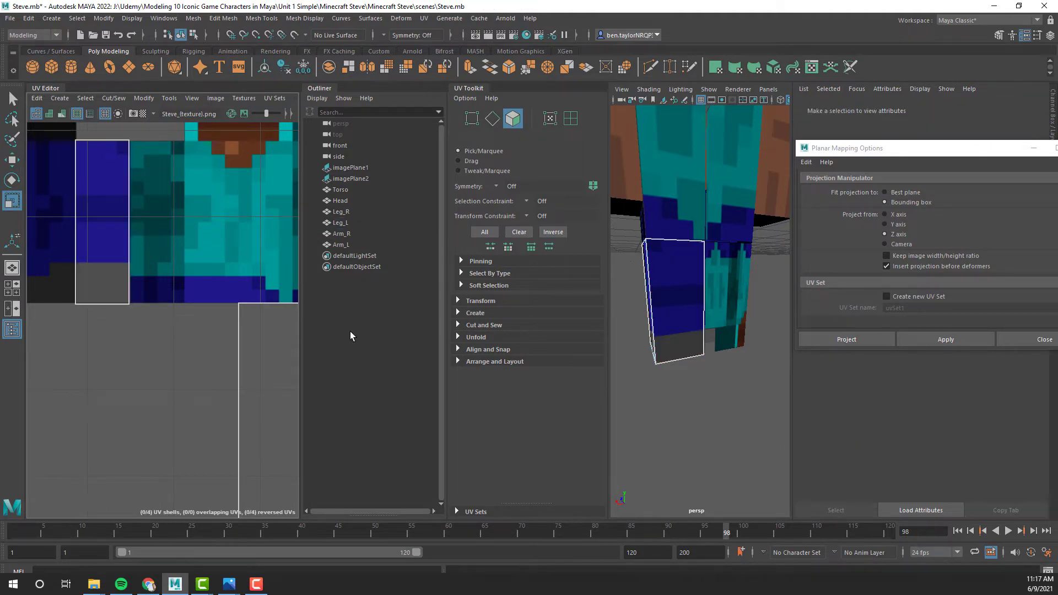
- Select the front face of the right leg and apply a planar UV projection from the Z axis
mouse_move(679, 315)
left_mouse_down("alt")
mouse_move(685, 301)
mouse_move(718, 309)
mouse_move(656, 300)
mouse_move(752, 315)
mouse_move(666, 301)
left_mouse_up("alt")
right_click(628, 285)
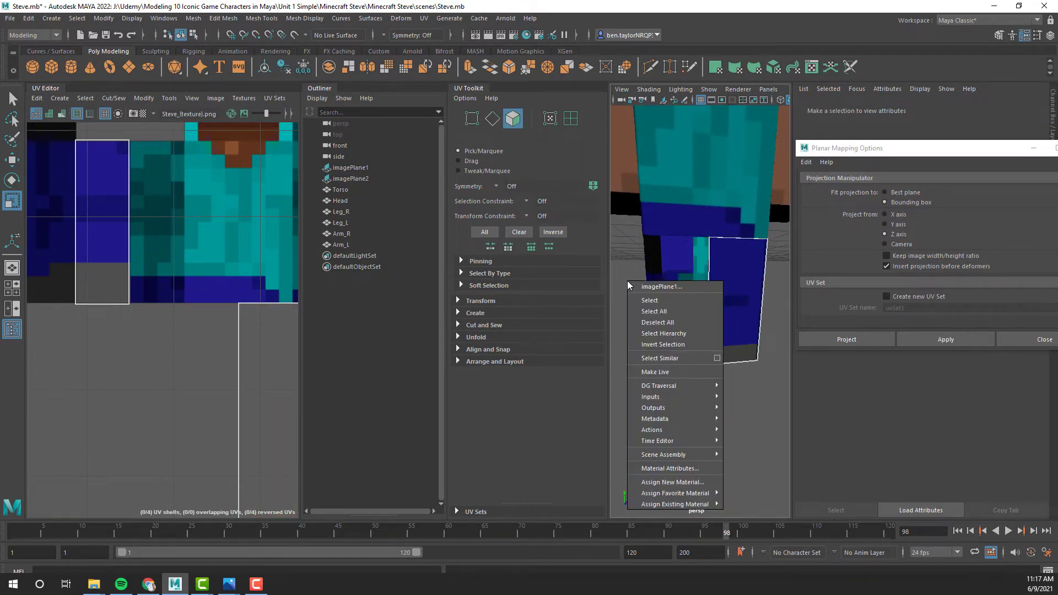
left_click(621, 276)
scroll(682, 364, "down", 5)
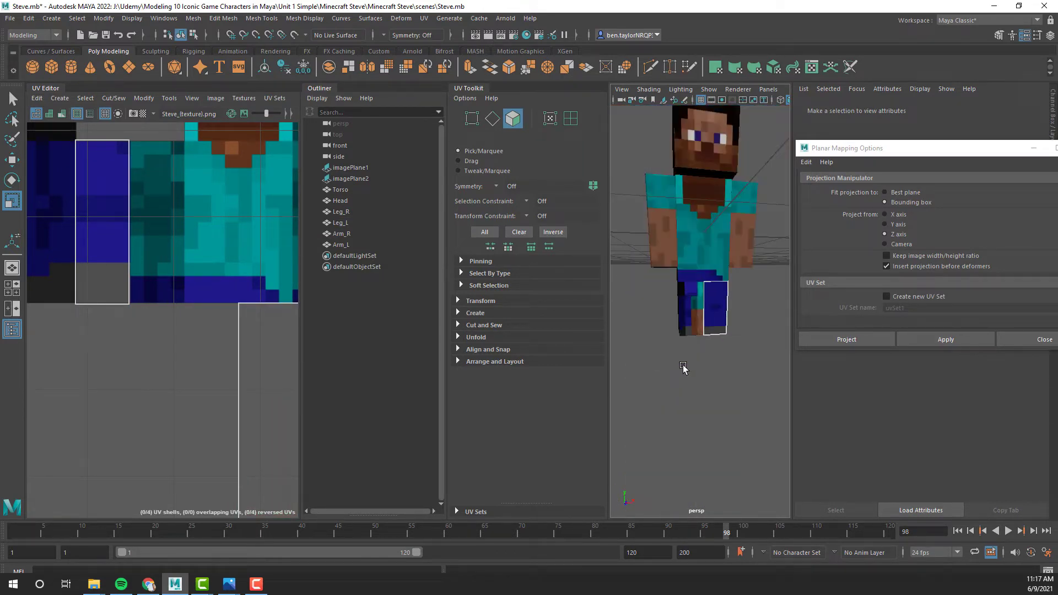
right_click(633, 299)
right_click_drag(633, 295, 652, 312)
left_click(690, 319)
left_click(690, 309)
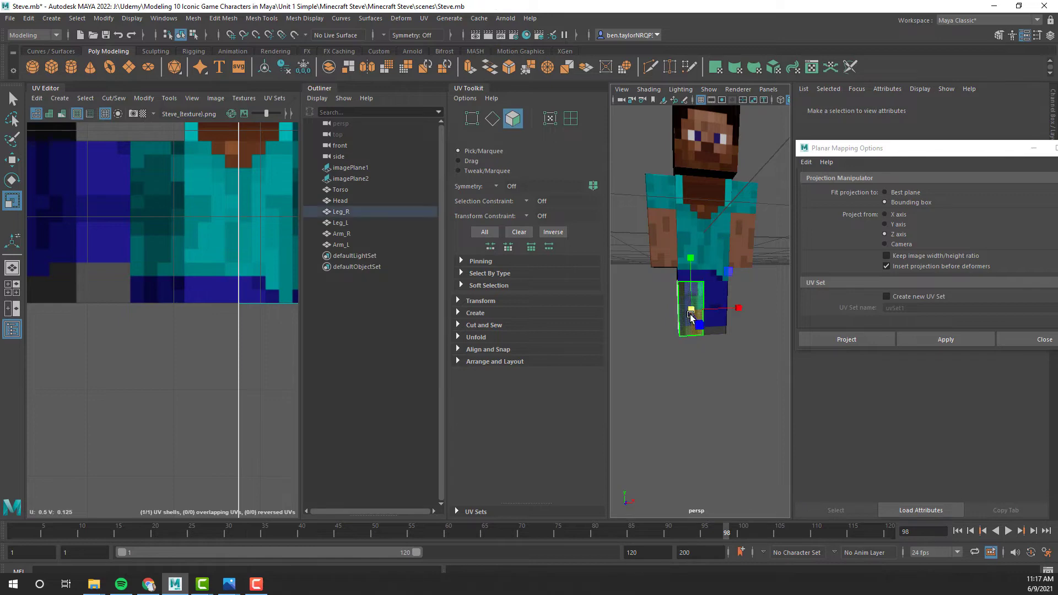
left_click(916, 343)
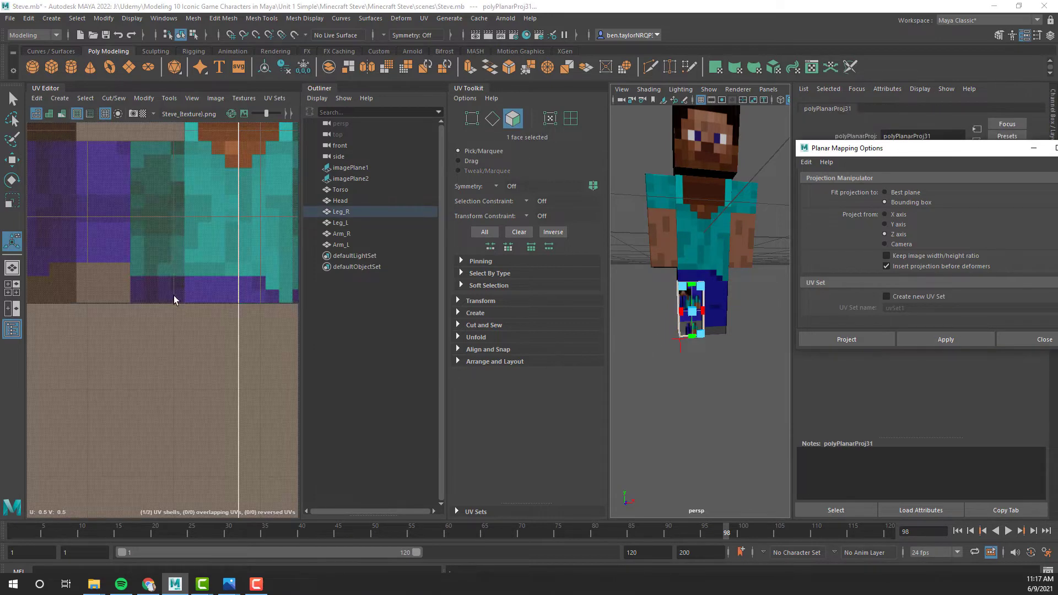
- Scale the right leg's front UV shell down in width and height to about the size of one leg column
scroll(173, 299, "down", 6)
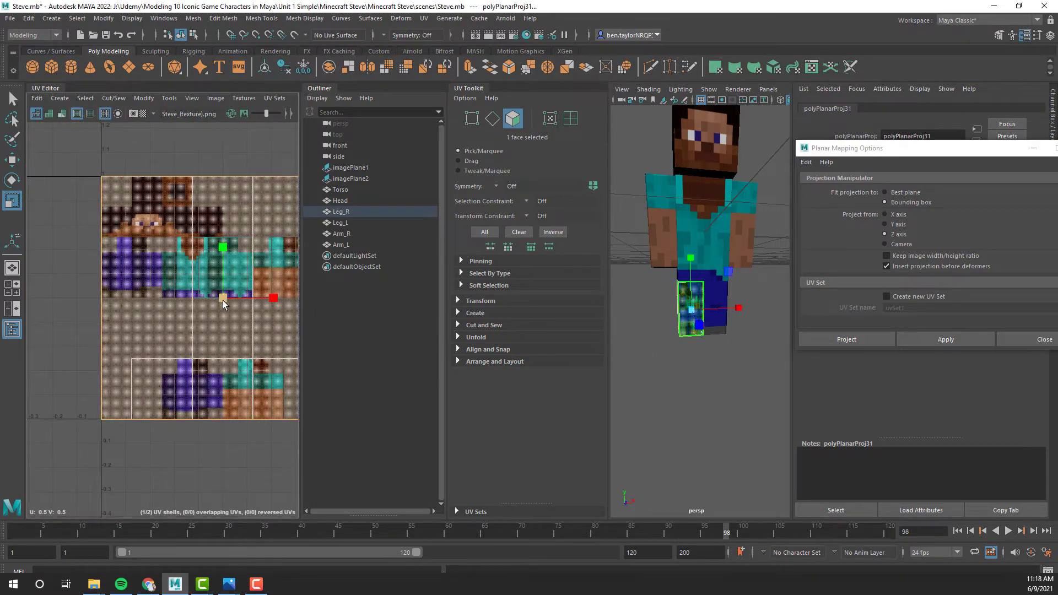
left_click_drag(266, 302, 233, 312)
left_click_drag(224, 261, 225, 271)
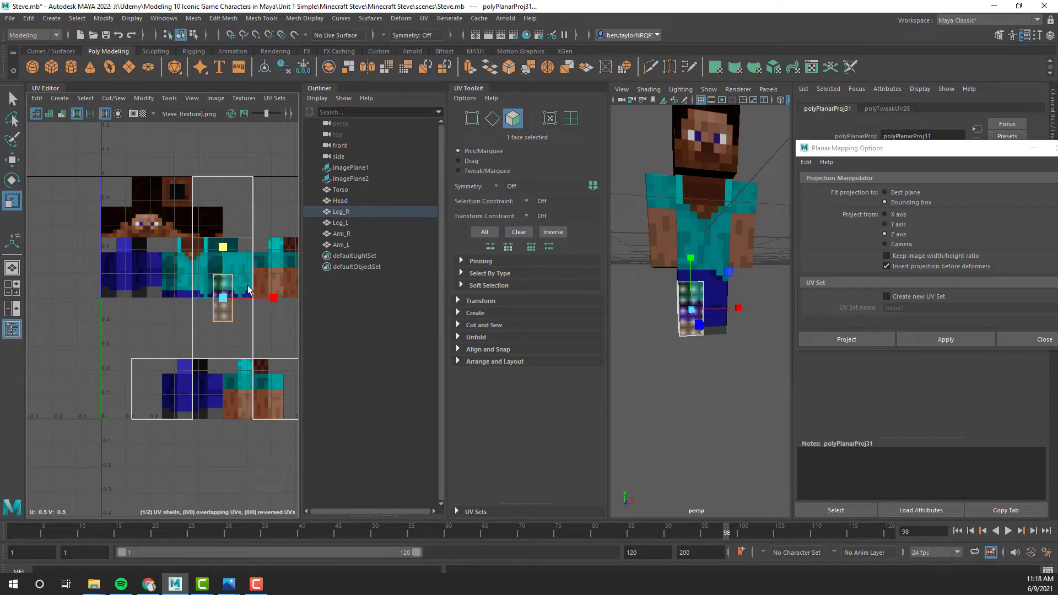
left_click_drag(275, 301, 269, 301)
scroll(221, 348, "up", 3)
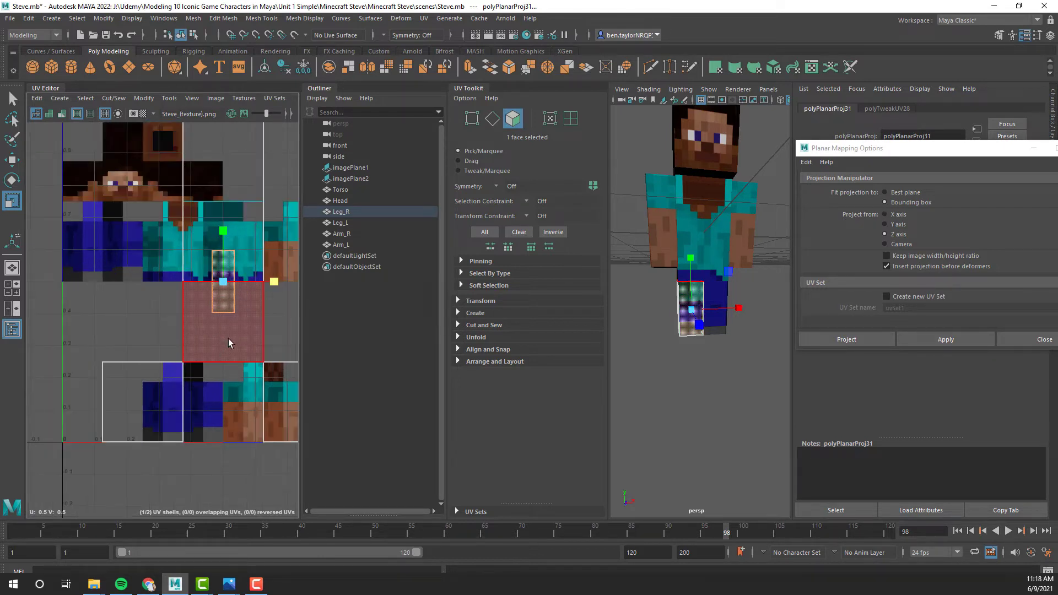
- Move the right leg's front UV shell onto the front column of the texture's lower leg area, fit its size, and deselect it
key("w")
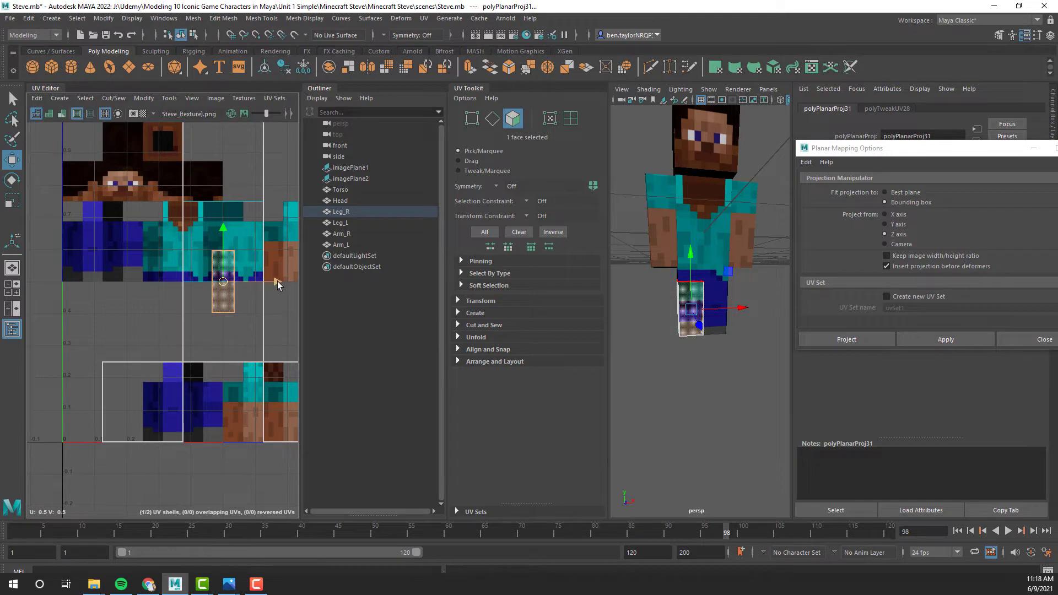
left_click_drag(276, 281, 225, 306)
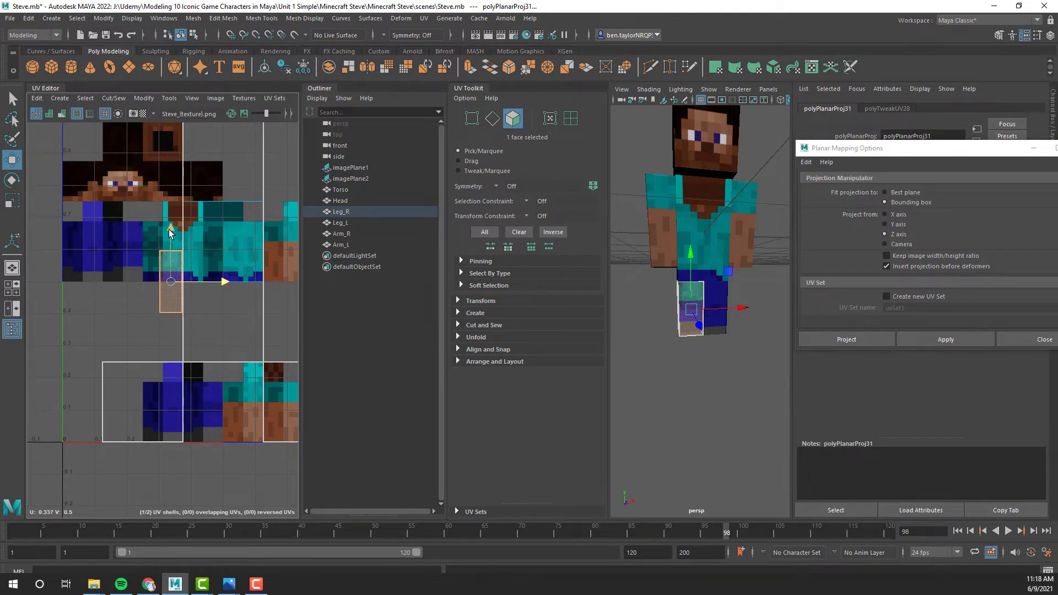
left_click_drag(173, 234, 187, 364)
left_click_drag(224, 413, 226, 414)
key("r")
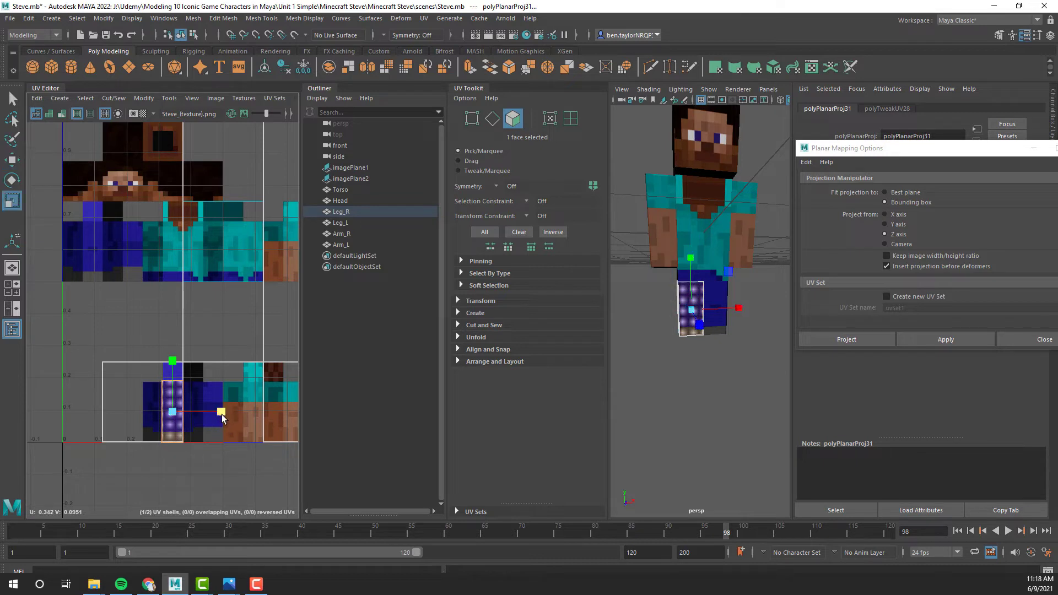
left_click(172, 362)
left_click(721, 356)
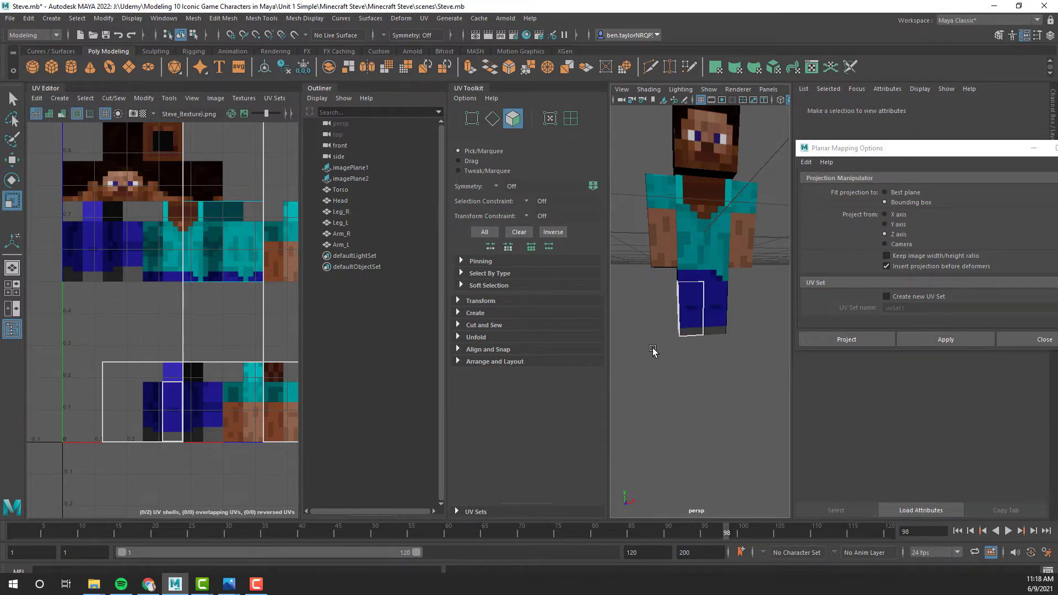
- Select the back face of the right leg and apply a planar UV projection from the Z axis
left_click_drag(652, 347, 883, 343, "alt")
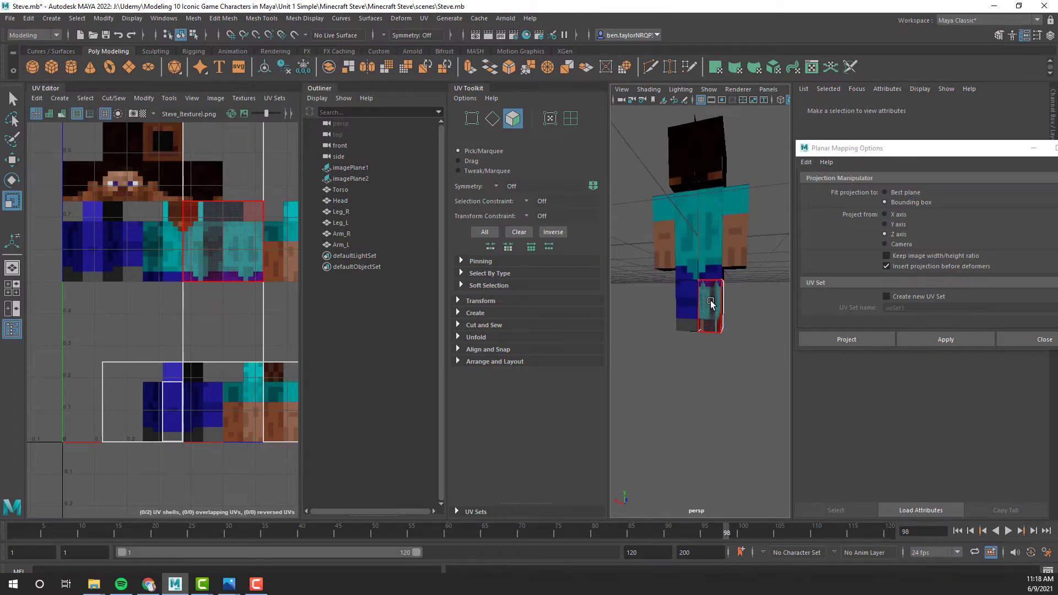
left_click(709, 304)
left_click(961, 340)
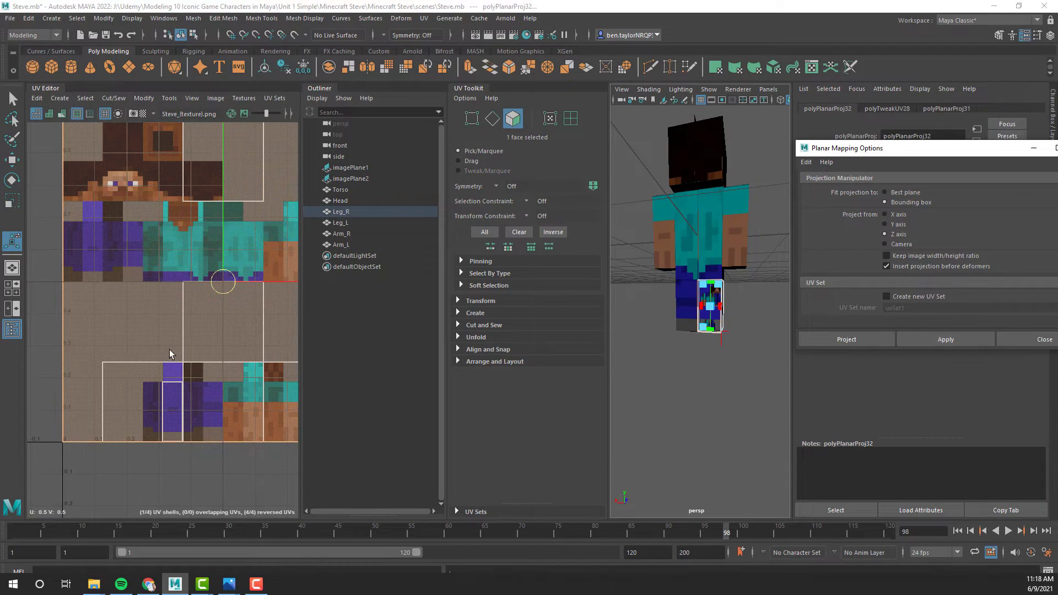
- Shrink the right leg's back UV shell and fit it onto the back column of the texture's lower leg area
key("r")
left_click_drag(272, 283, 226, 304)
left_click_drag(223, 231, 228, 276)
left_click_drag(223, 231, 234, 176)
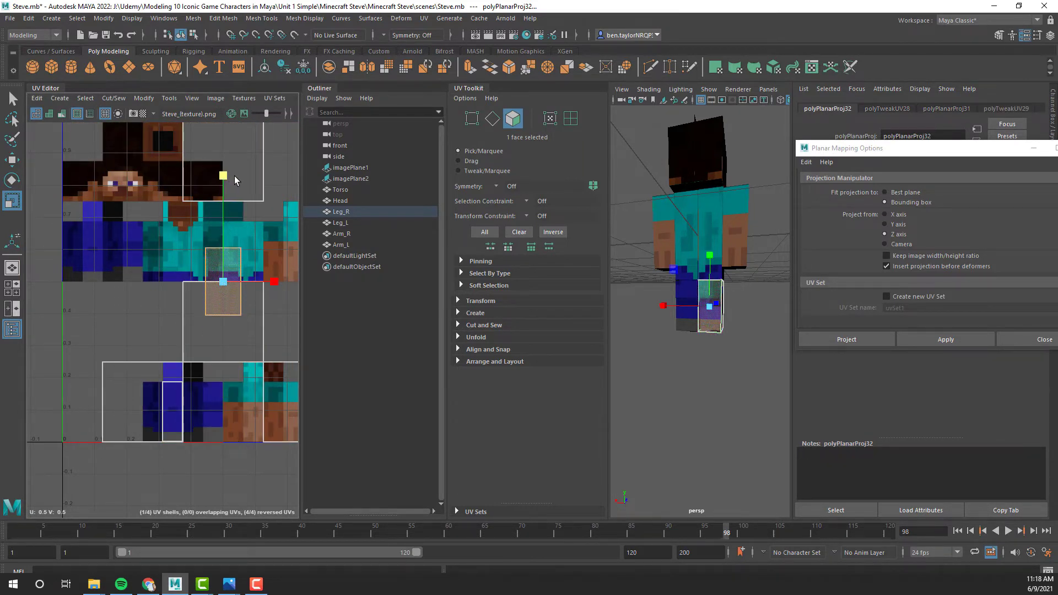
left_click_drag(276, 282, 214, 426)
key("w")
scroll(213, 436, "up", 3)
scroll(214, 437, "up", 3)
left_click_drag(267, 365, 252, 368)
key("r")
left_click_drag(207, 310, 207, 307)
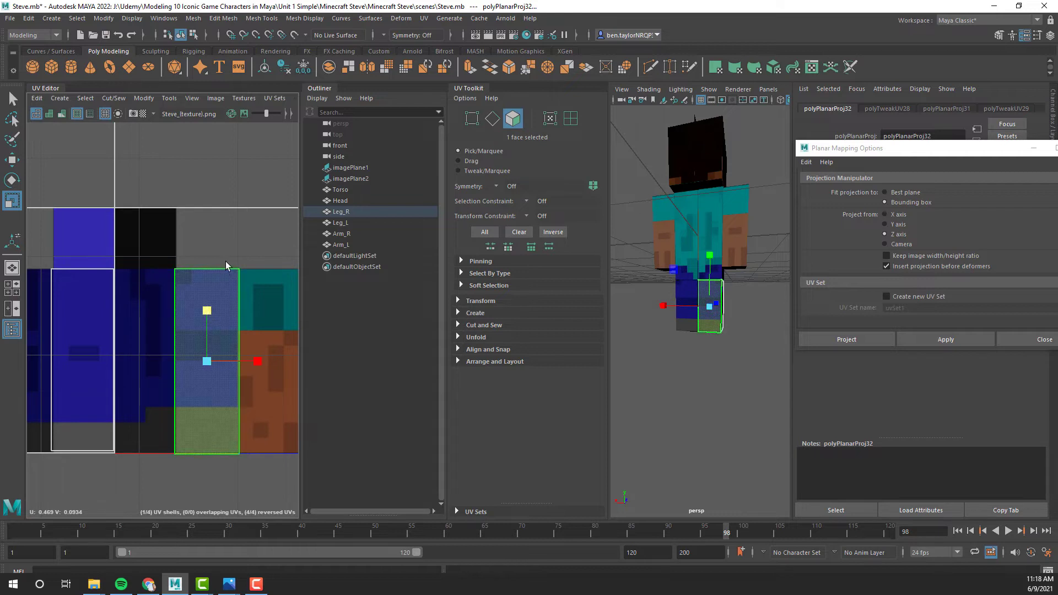
left_click(233, 230)
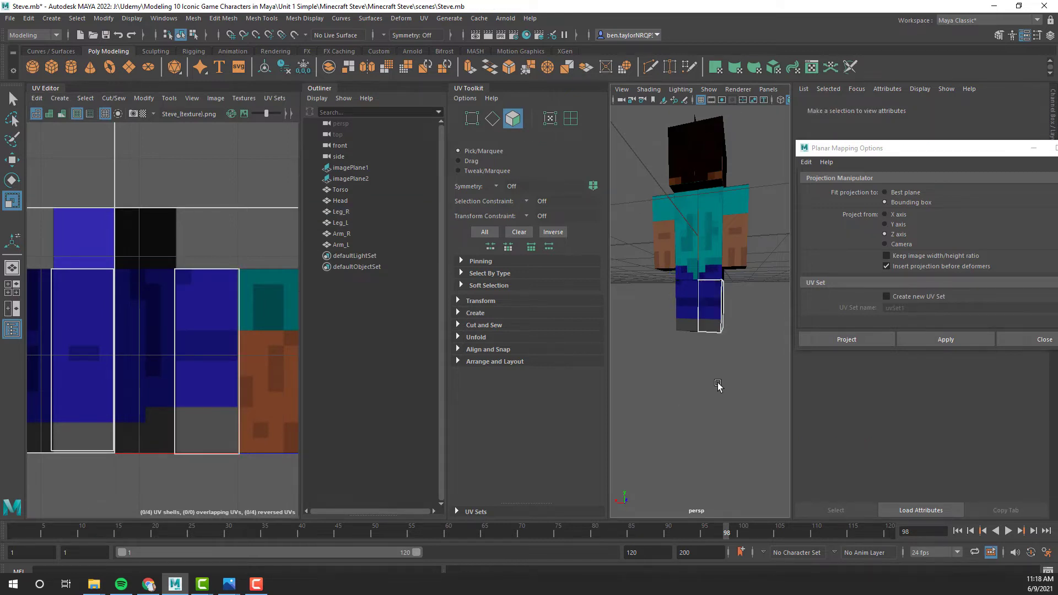
- Select the outer side face of the right leg and apply a planar UV projection from the X axis
left_click_drag(716, 381, 703, 407, "alt")
left_click(703, 298)
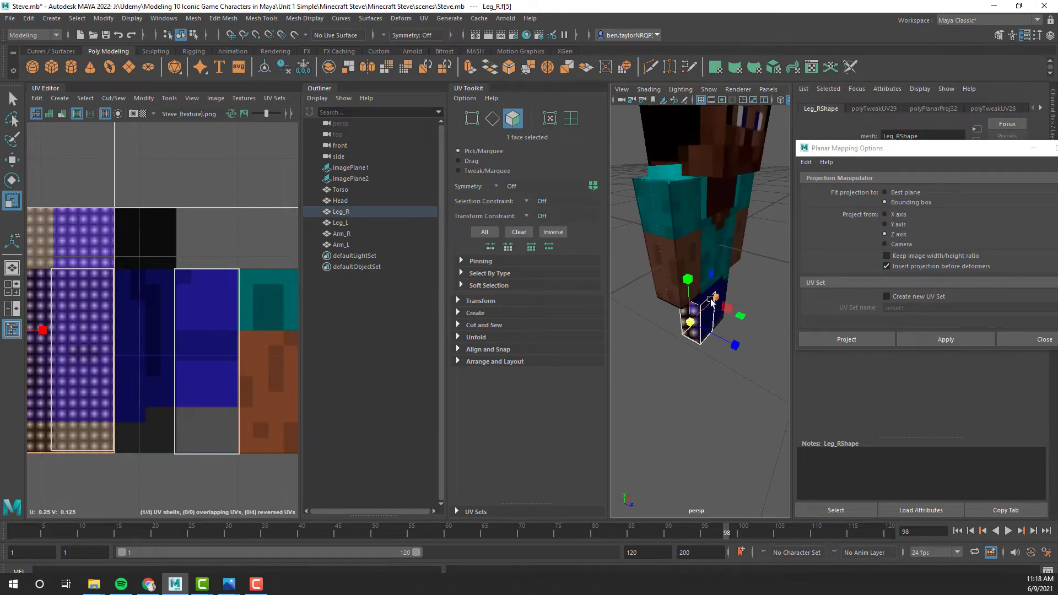
left_click_drag(688, 343, 722, 325, "alt")
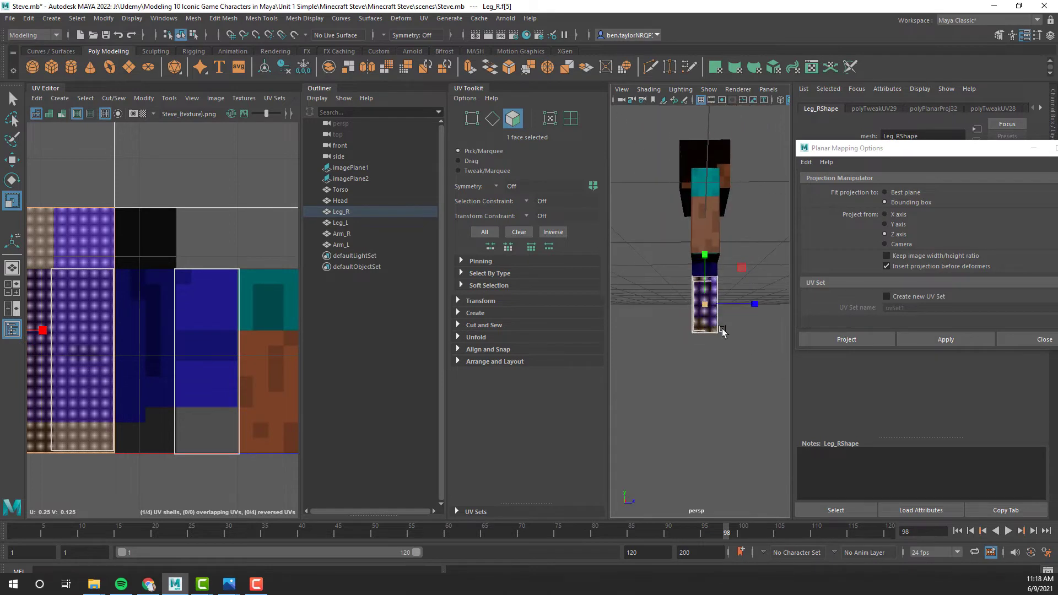
left_click(884, 215)
left_click(921, 340)
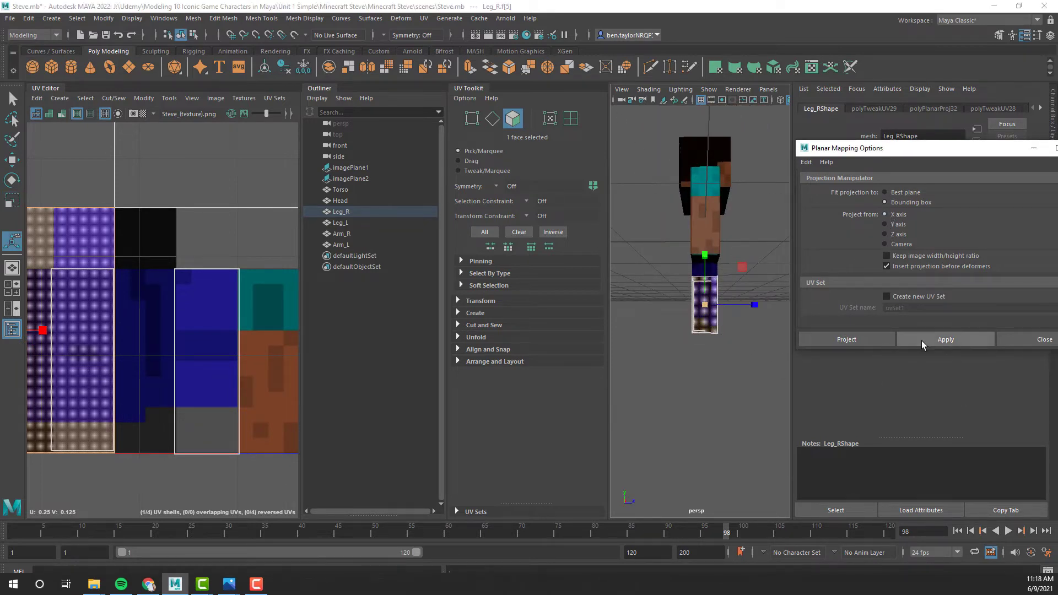
- Shrink the right leg's outer side UV shell and narrow it into a tall, thin strip
left_click_drag(698, 386, 657, 408, "alt")
scroll(195, 346, "down", 2)
key("r")
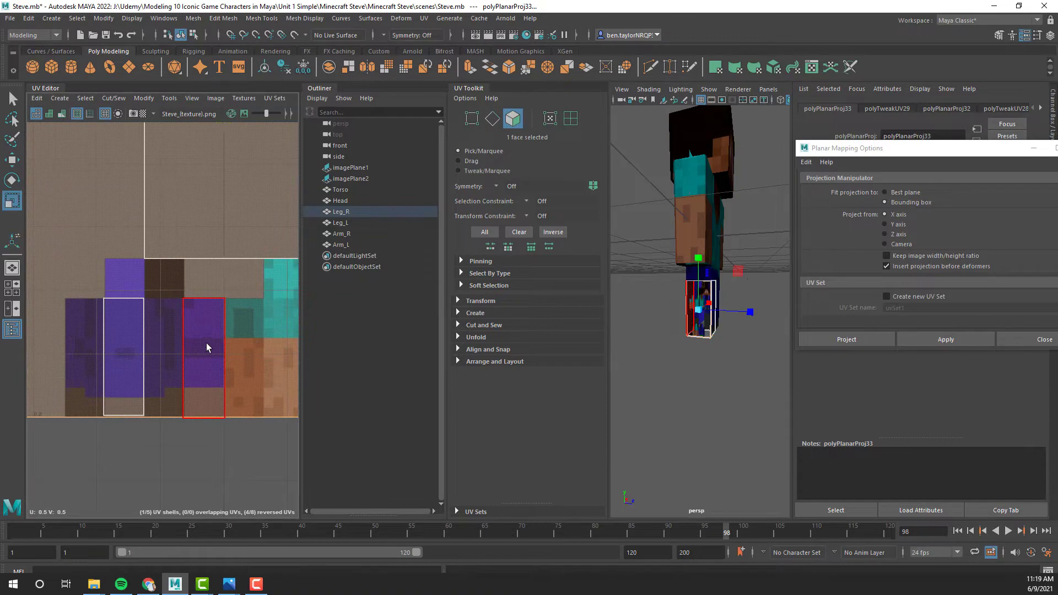
scroll(236, 335, "down", 1)
scroll(234, 331, "down", 2)
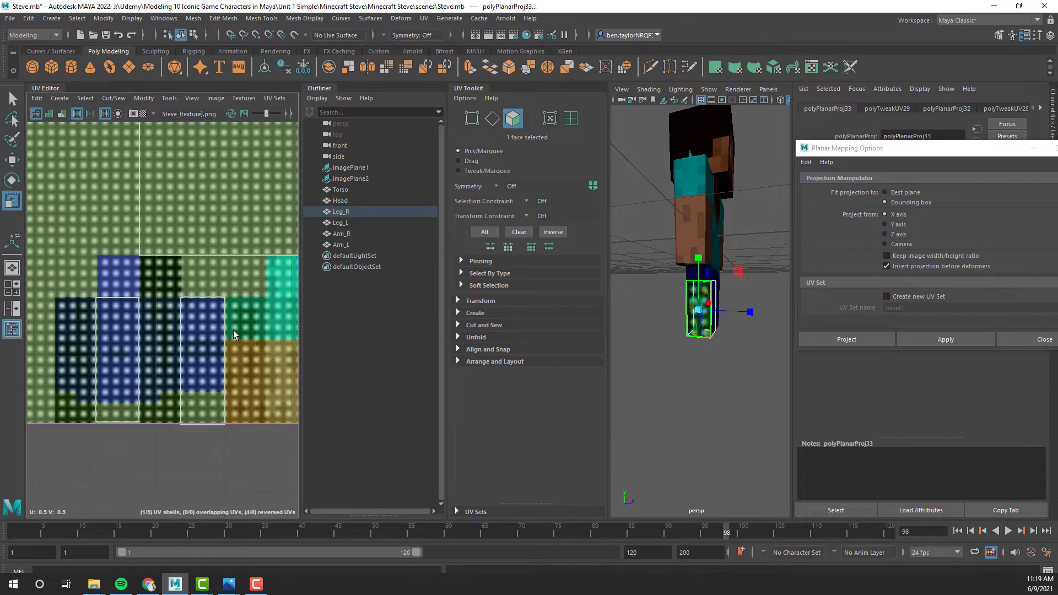
left_click_drag(229, 228, 201, 240)
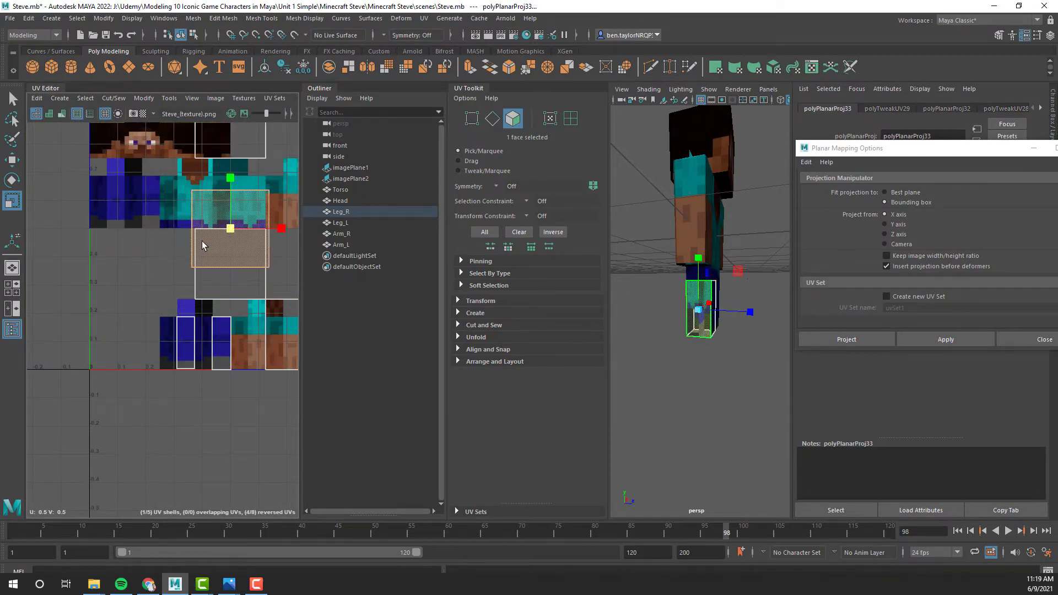
left_click_drag(282, 227, 236, 237)
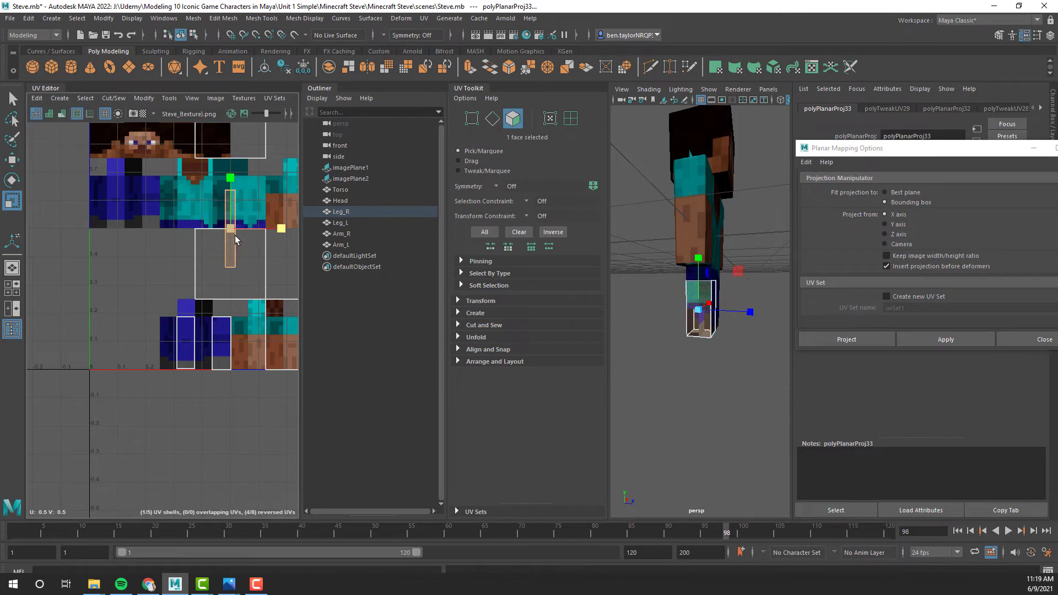
- Move the right leg's side UV shell between the front and back shells in the texture's lower leg area and fit it to that column
scroll(205, 373, "up", 3)
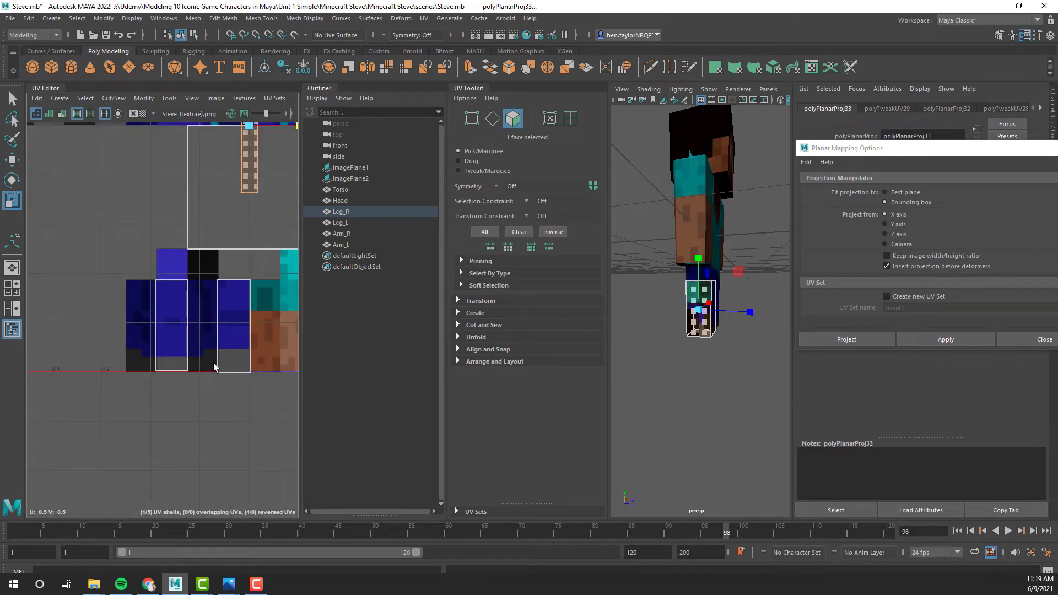
scroll(245, 245, "down", 2)
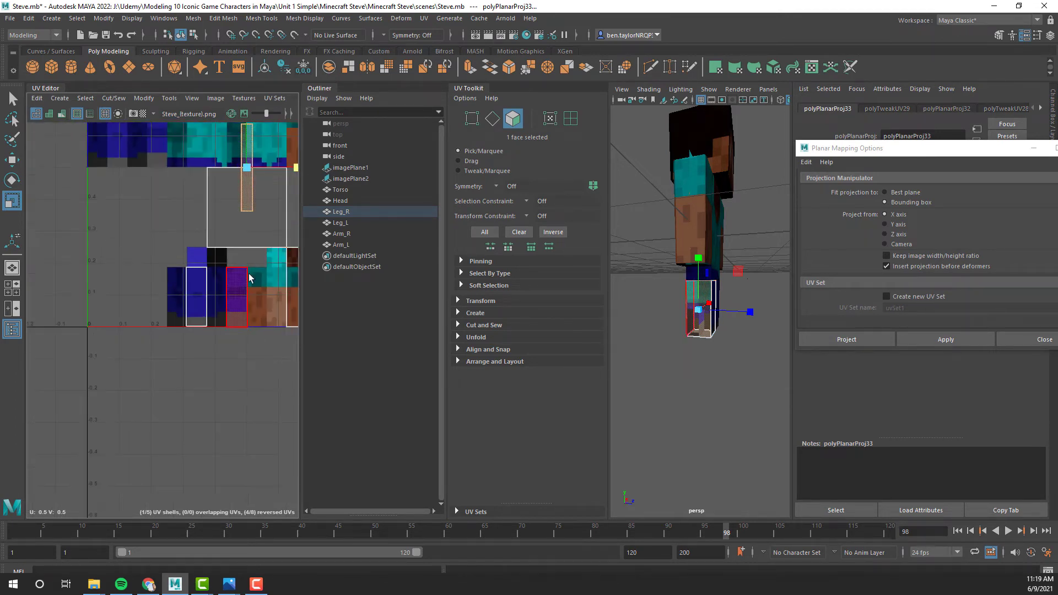
left_click_drag(248, 233, 184, 253, "alt")
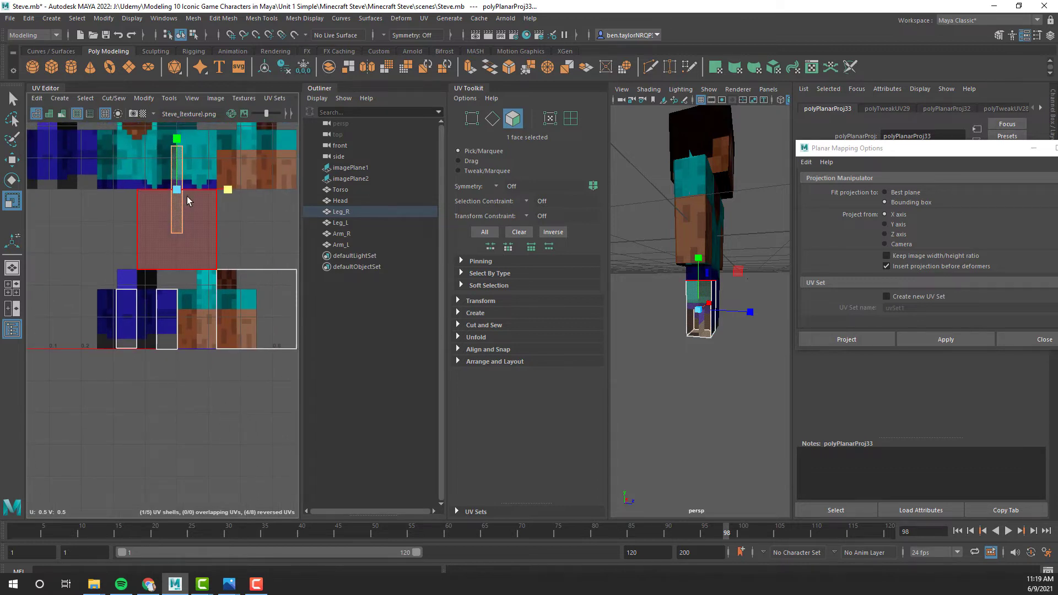
left_click_drag(230, 190, 148, 323)
key("w")
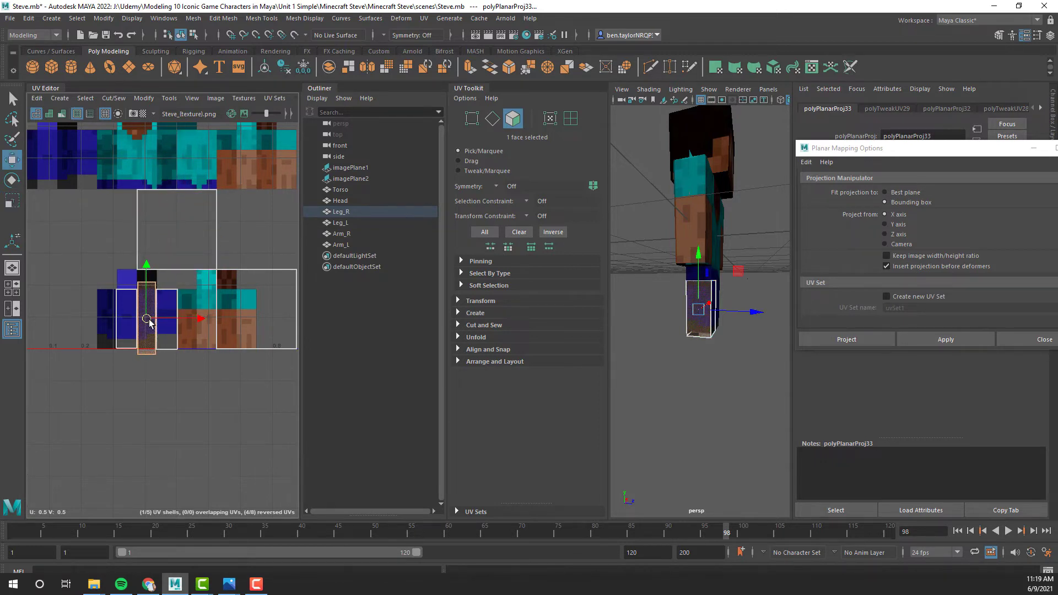
key("r")
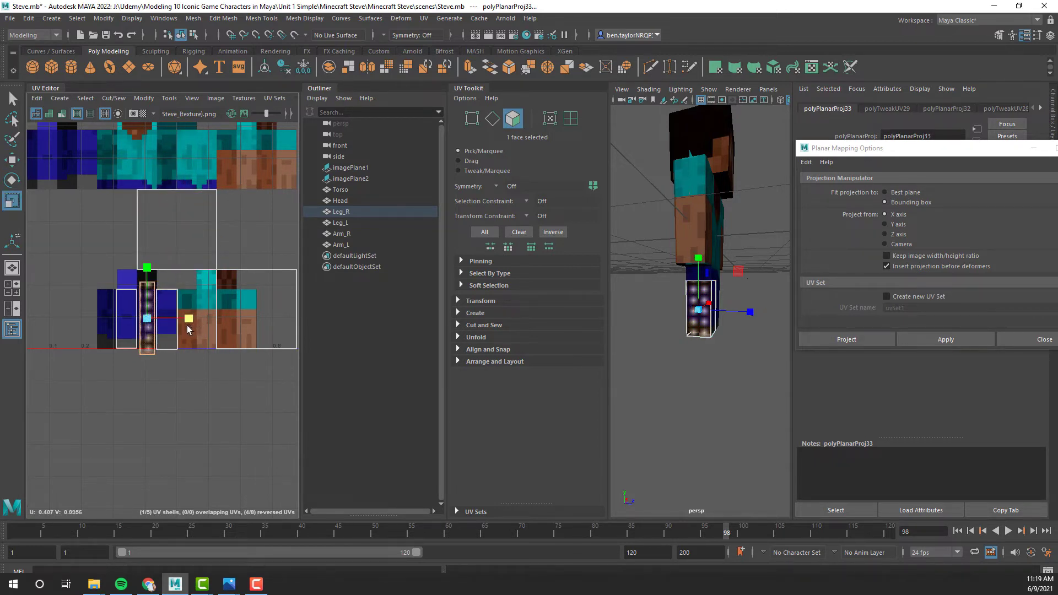
left_click(198, 319)
left_click_drag(147, 267, 147, 275)
key("w")
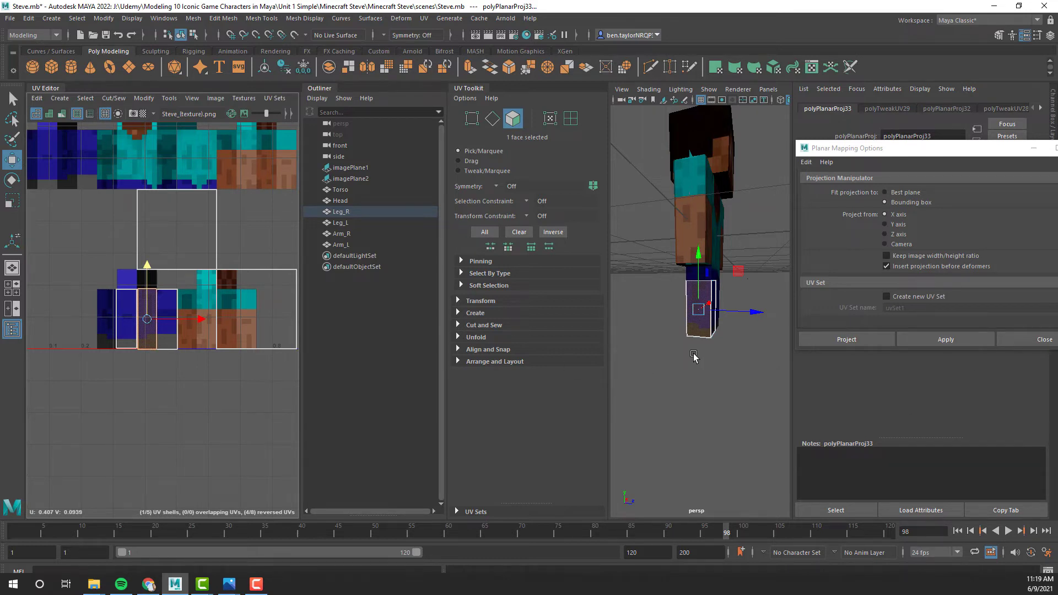
- Select only the bottom face of the right leg and apply a planar UV projection from the Y axis
left_click_drag(693, 355, 730, 295, "alt")
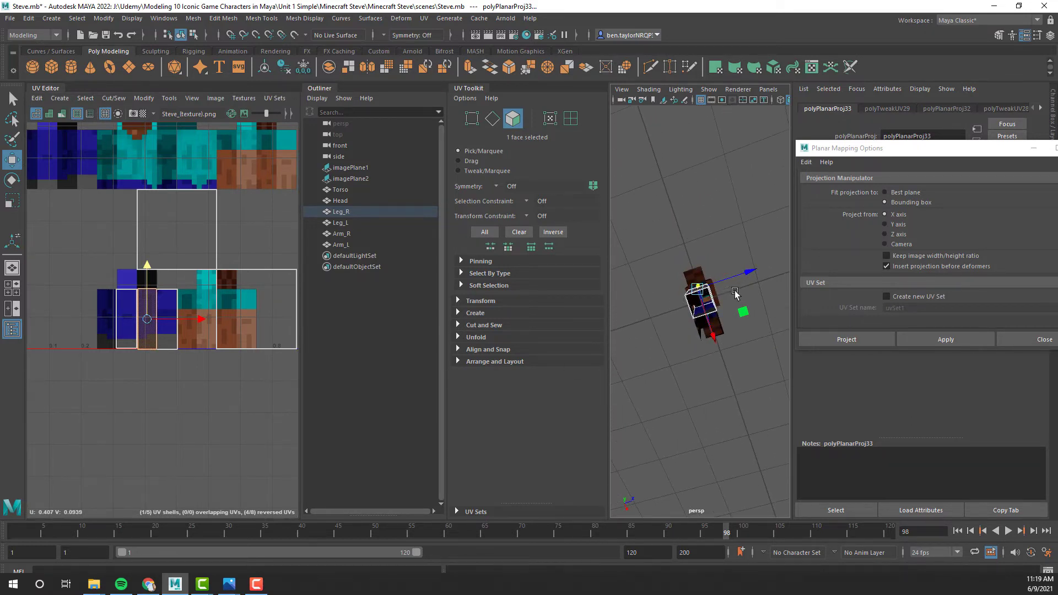
left_click(704, 308, "shift")
right_click_drag(657, 280, 659, 308)
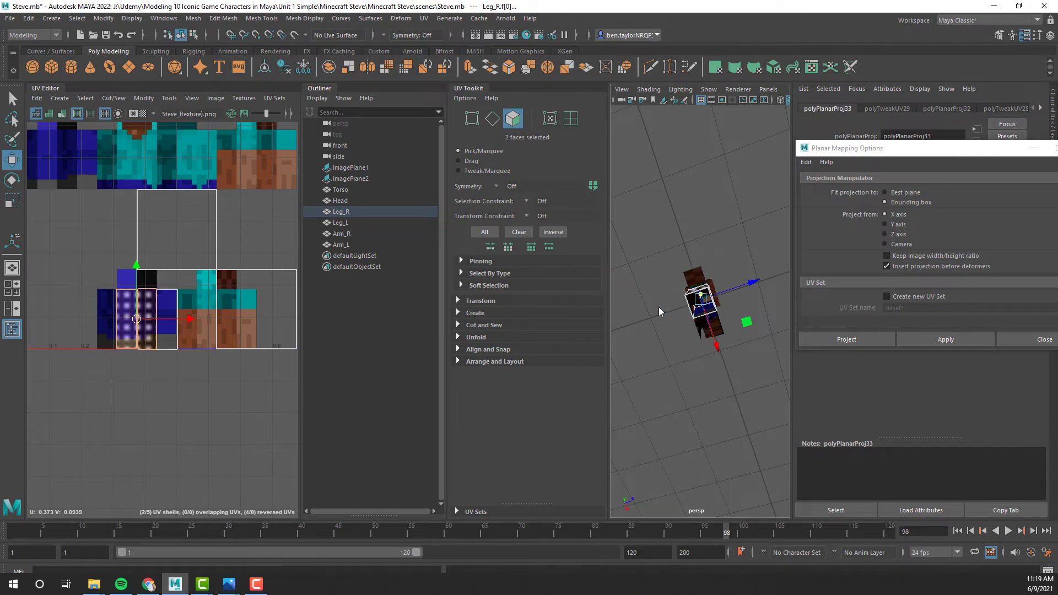
left_click(696, 306)
key("f")
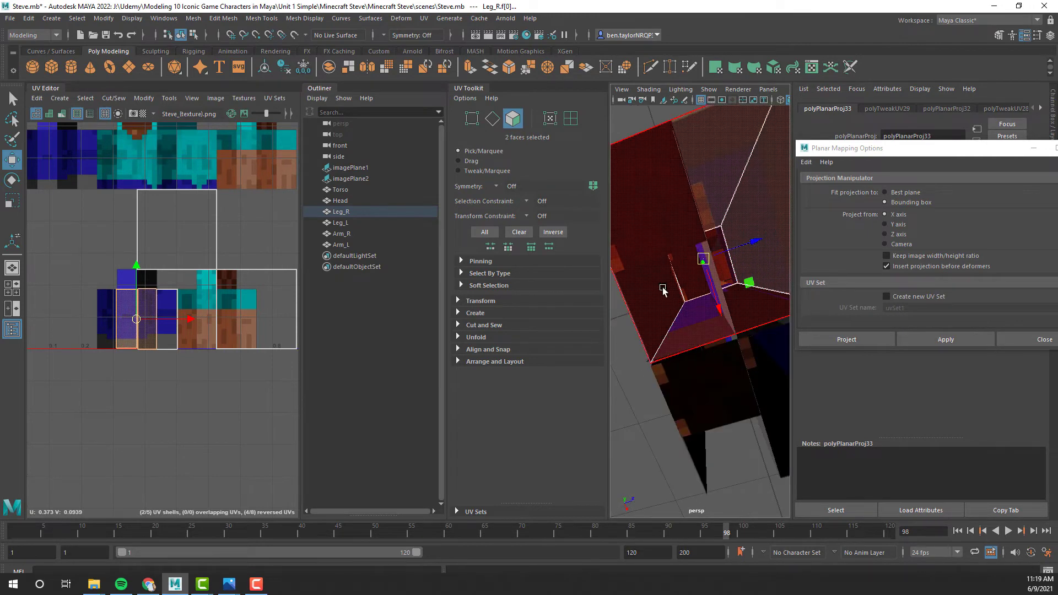
key("a")
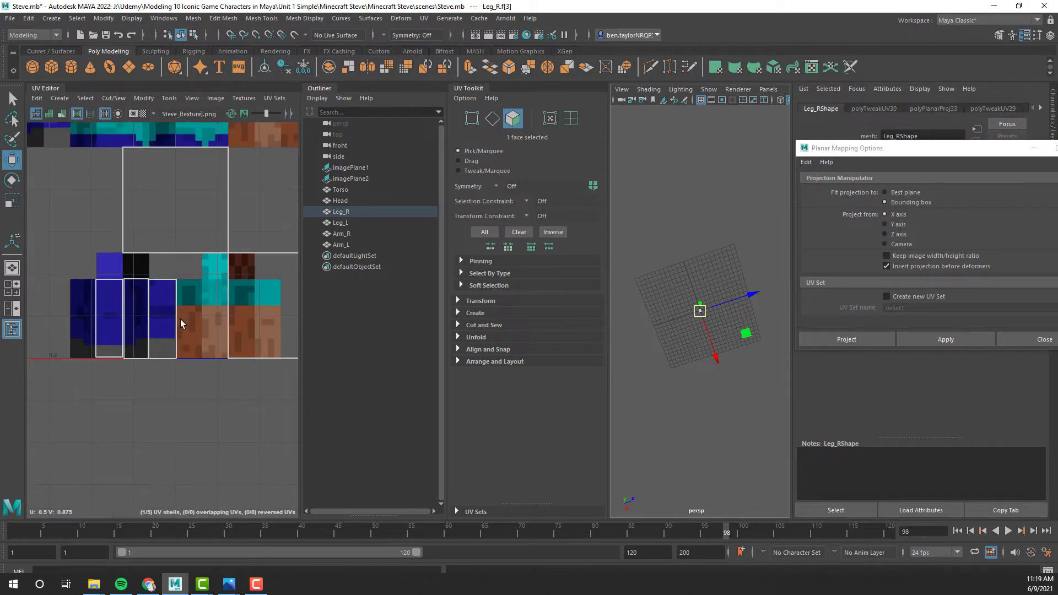
scroll(180, 319, "up", 3)
scroll(180, 318, "down", 1)
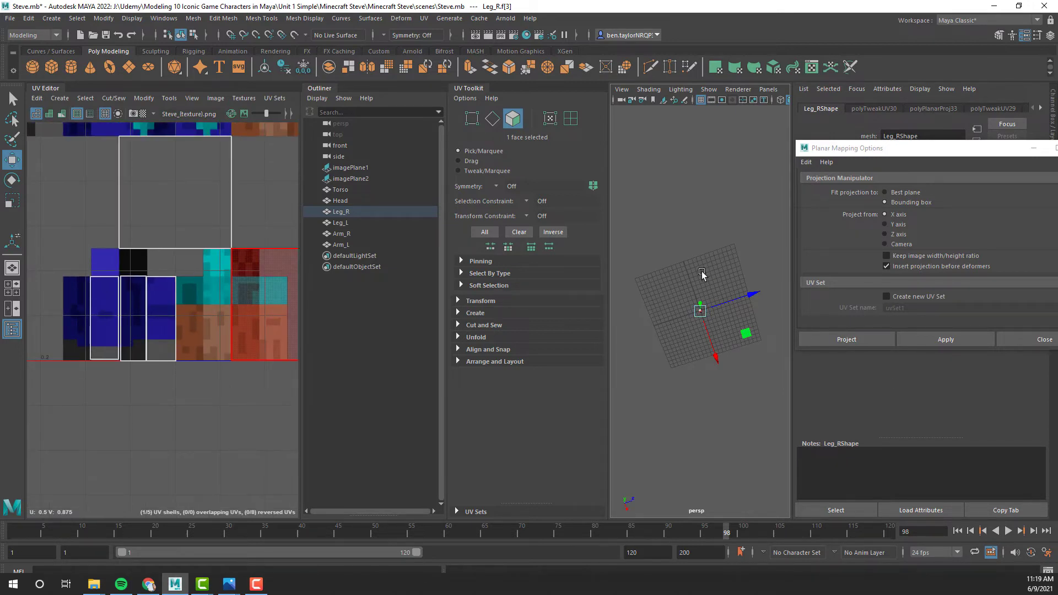
key("f")
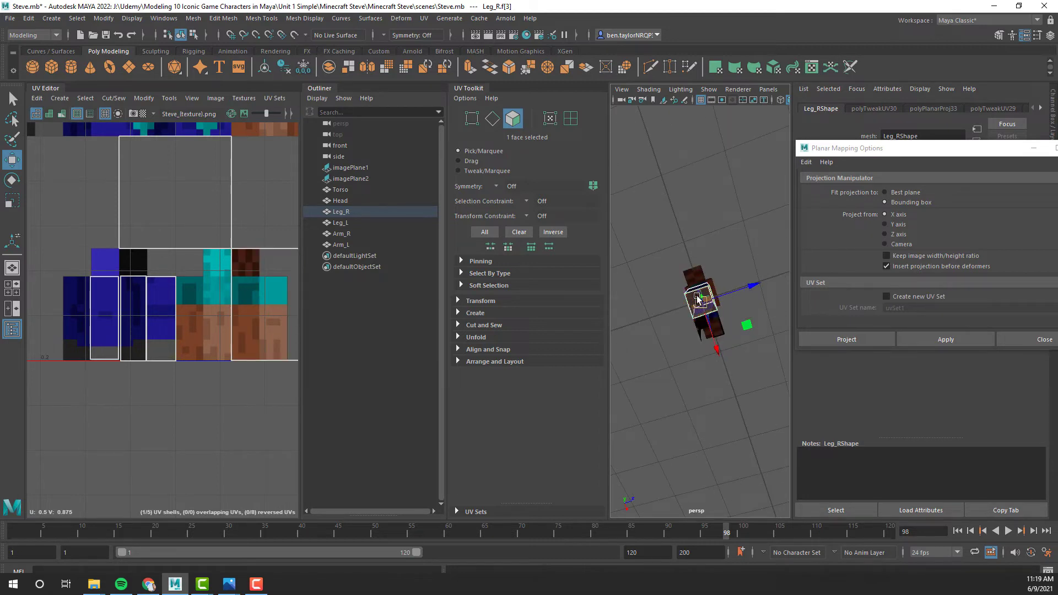
left_click_drag(718, 337, 693, 296, "alt")
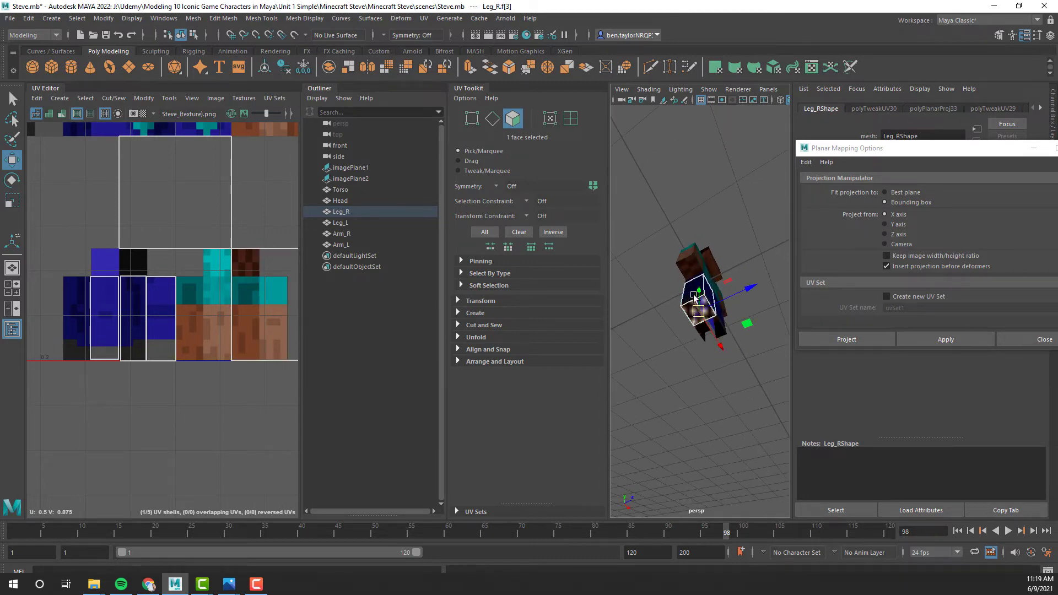
left_click(885, 225)
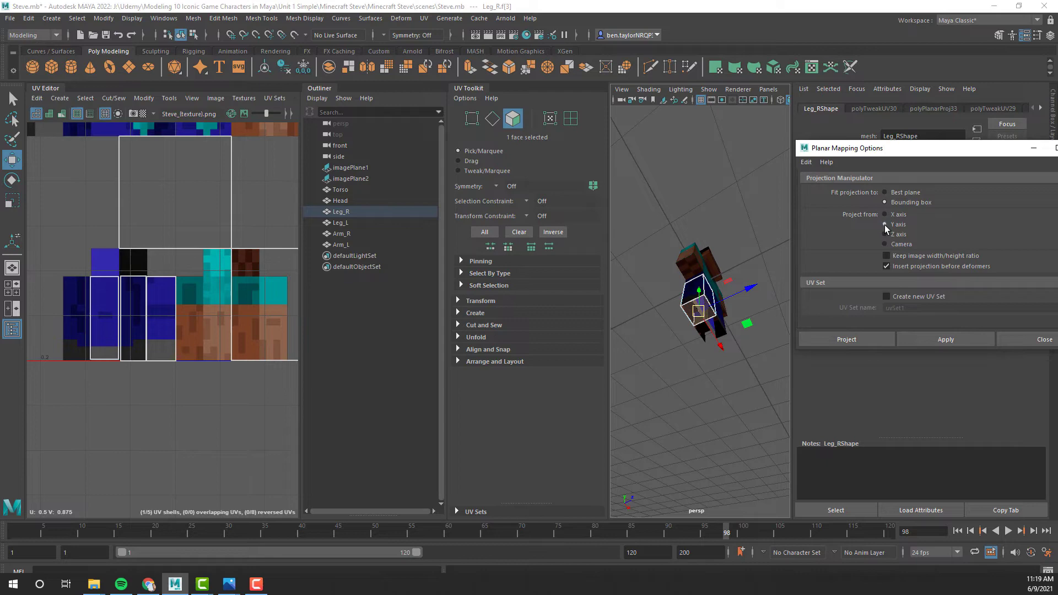
left_click(939, 340)
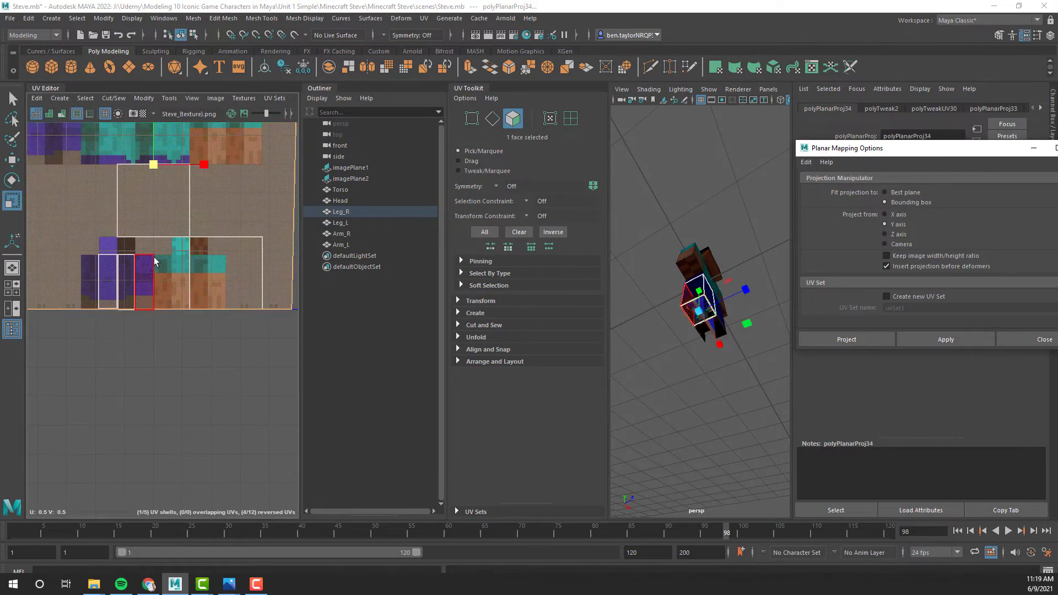
- Shrink the right leg's bottom UV shell, place it on the black square of the texture's lower leg area, and deselect it
left_click_drag(154, 166, 105, 200)
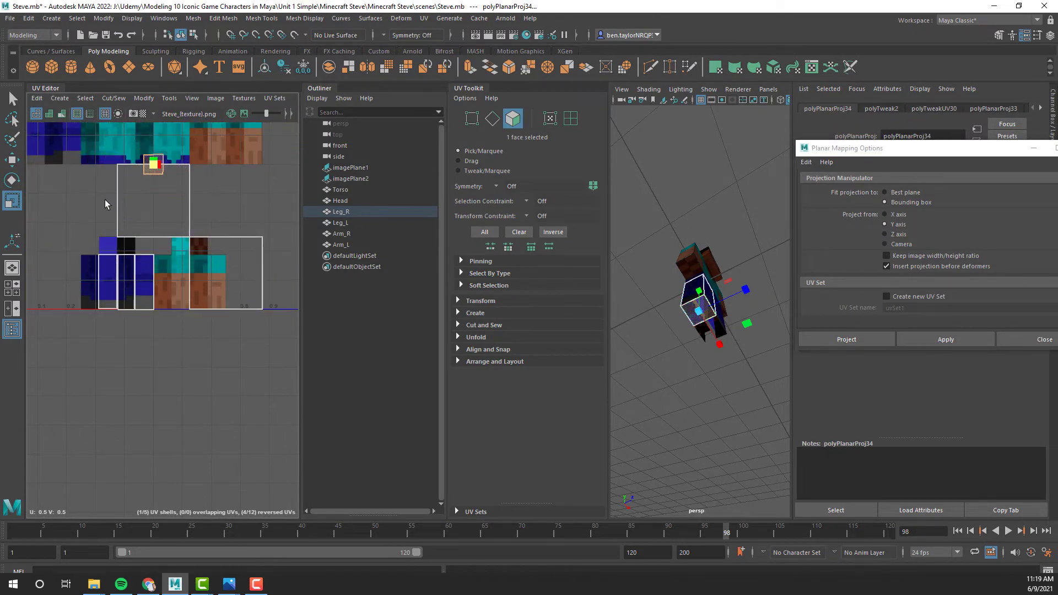
key("w")
left_click_drag(153, 166, 127, 249)
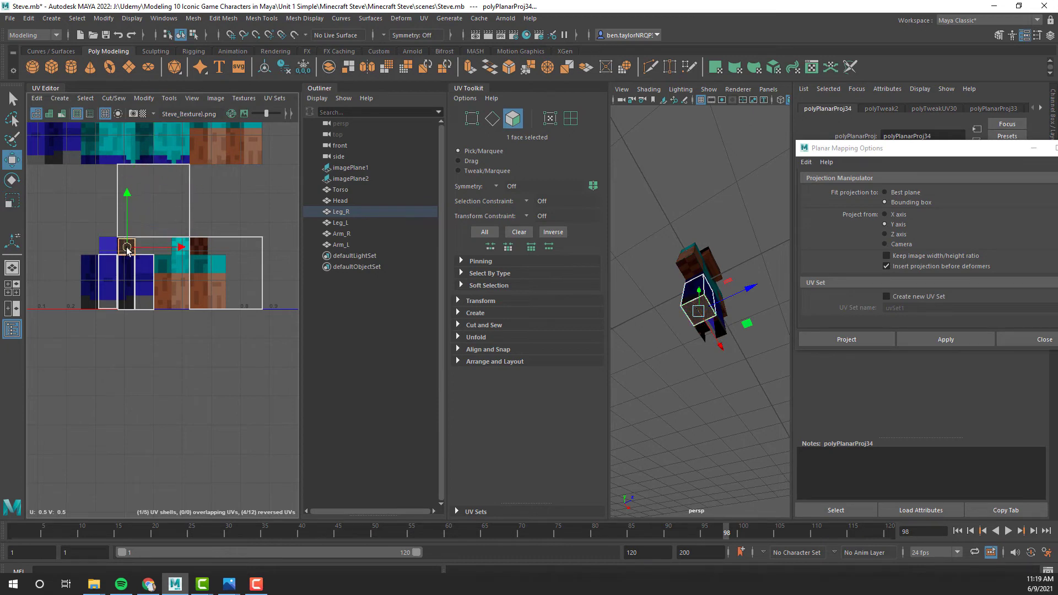
left_click(702, 388)
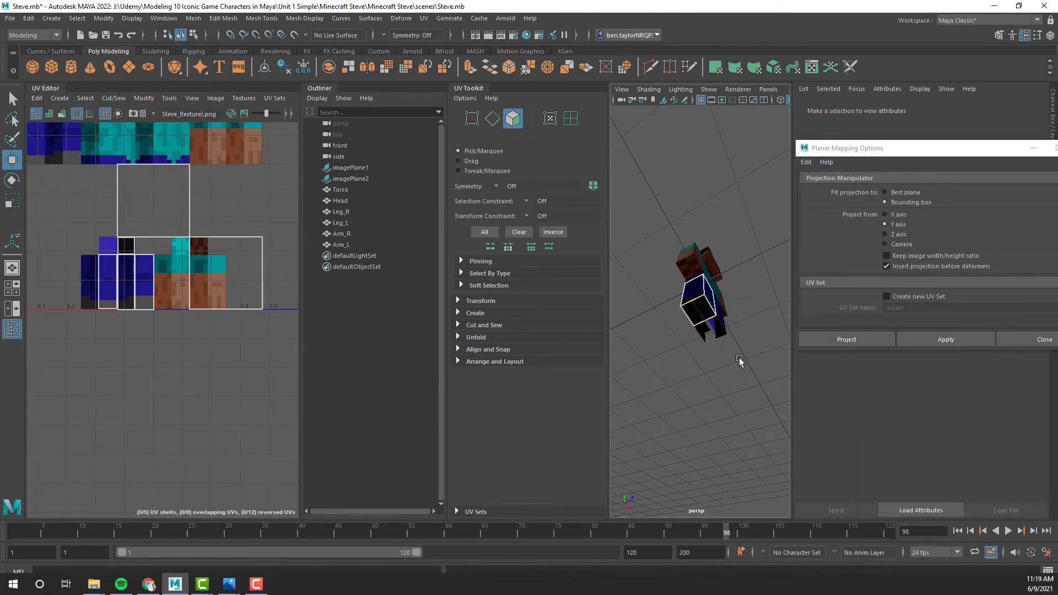
- Select the outer side face of the left leg and apply a planar UV projection from the X axis
left_click_drag(739, 358, 612, 405, "alt")
right_click_drag(743, 296, 793, 265)
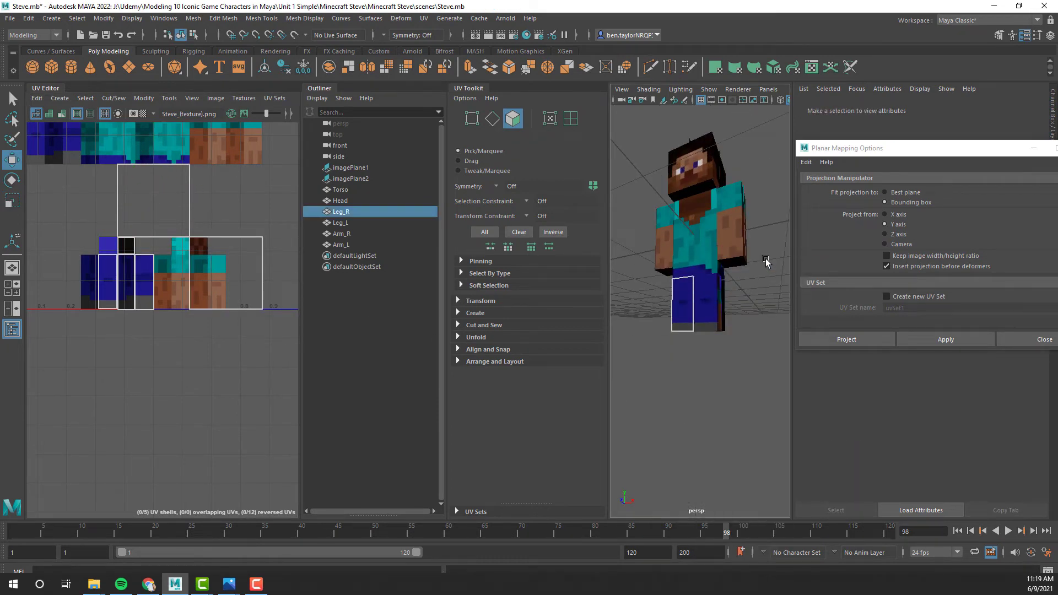
left_click_drag(747, 346, 661, 333, "alt")
right_click_drag(737, 280, 735, 310)
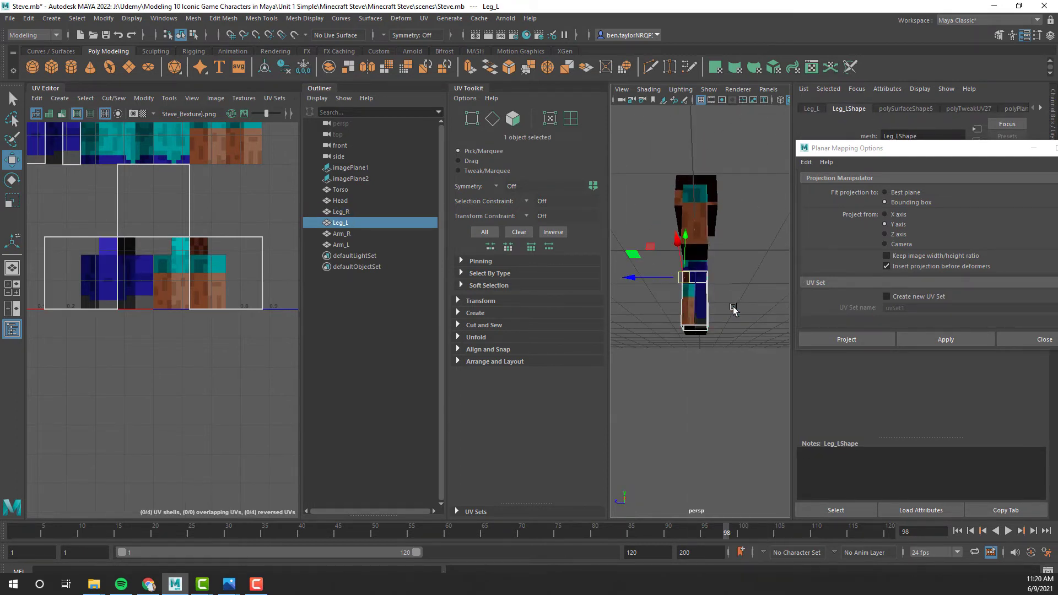
left_click(697, 311)
left_click_drag(737, 331, 730, 360, "alt")
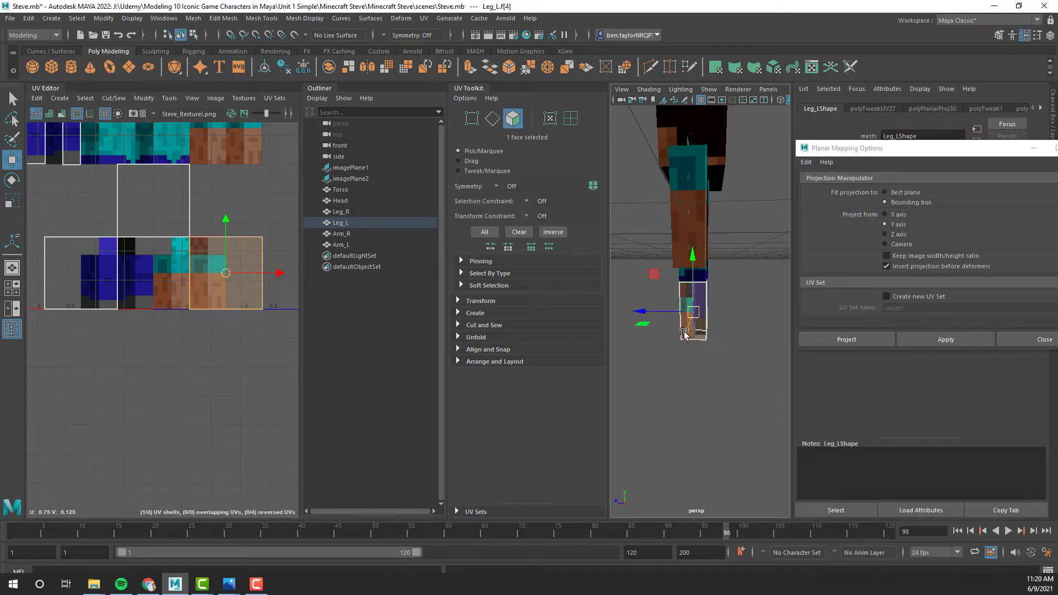
left_click(896, 217)
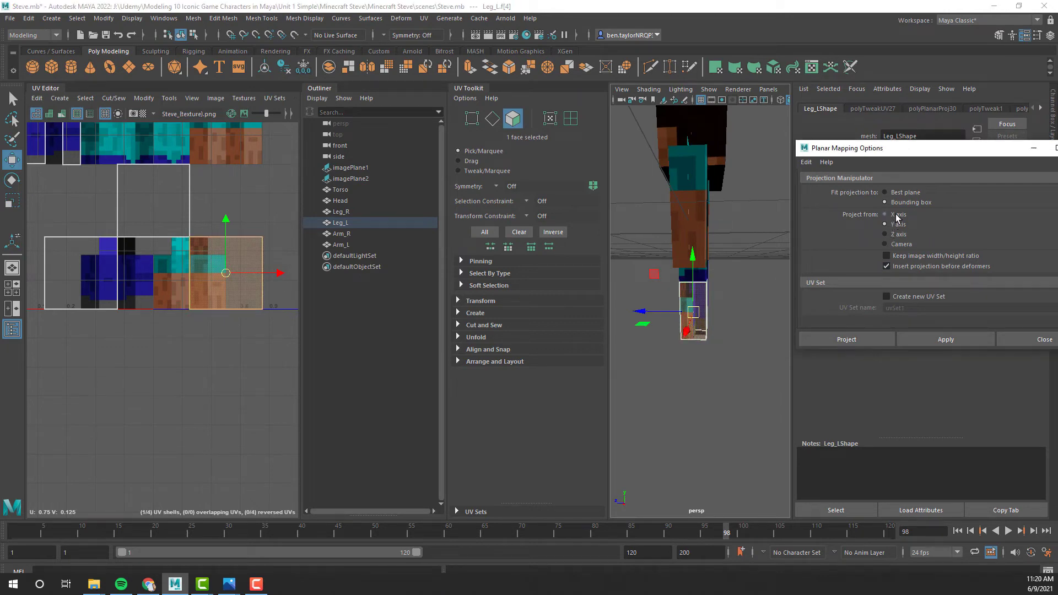
left_click(945, 339)
- Shrink the left leg's side UV shell to a tall rectangle and move it between the front and back shells of the upper leg area
scroll(199, 247, "down", 2)
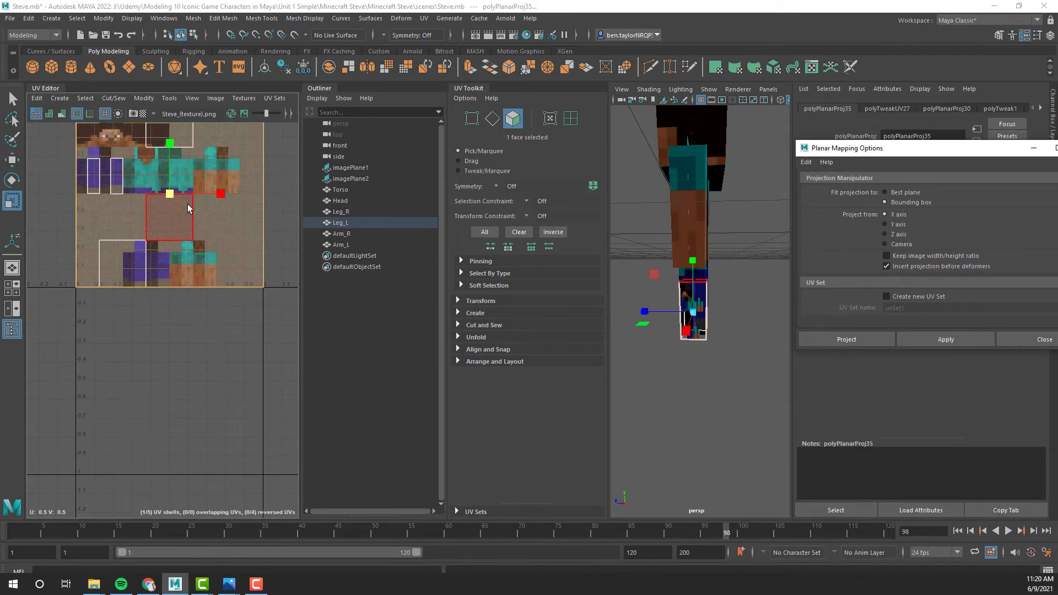
left_click_drag(170, 194, 120, 207)
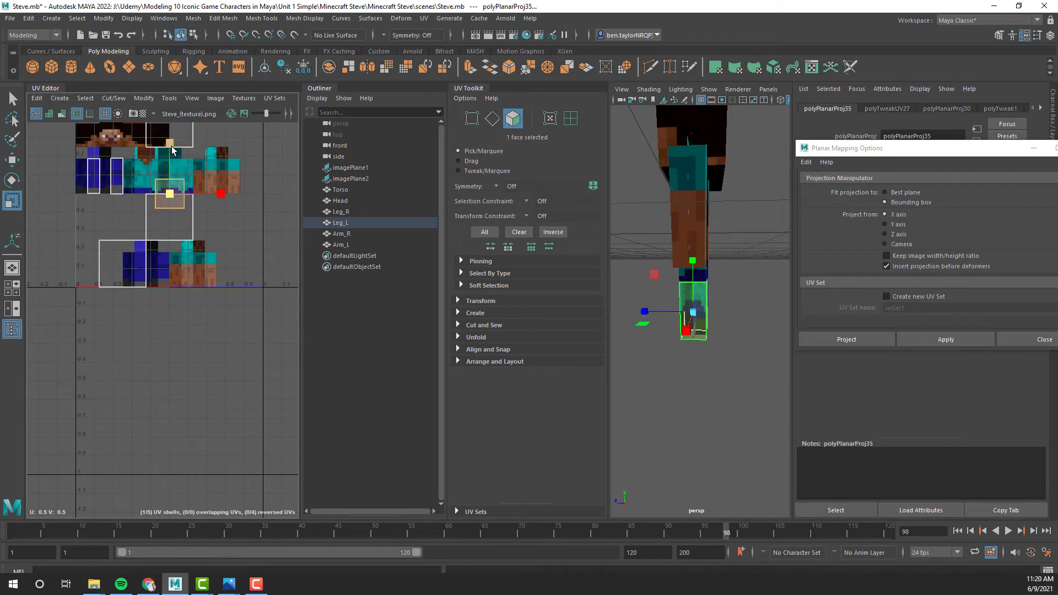
left_click_drag(172, 150, 185, 118)
left_click_drag(221, 194, 205, 206)
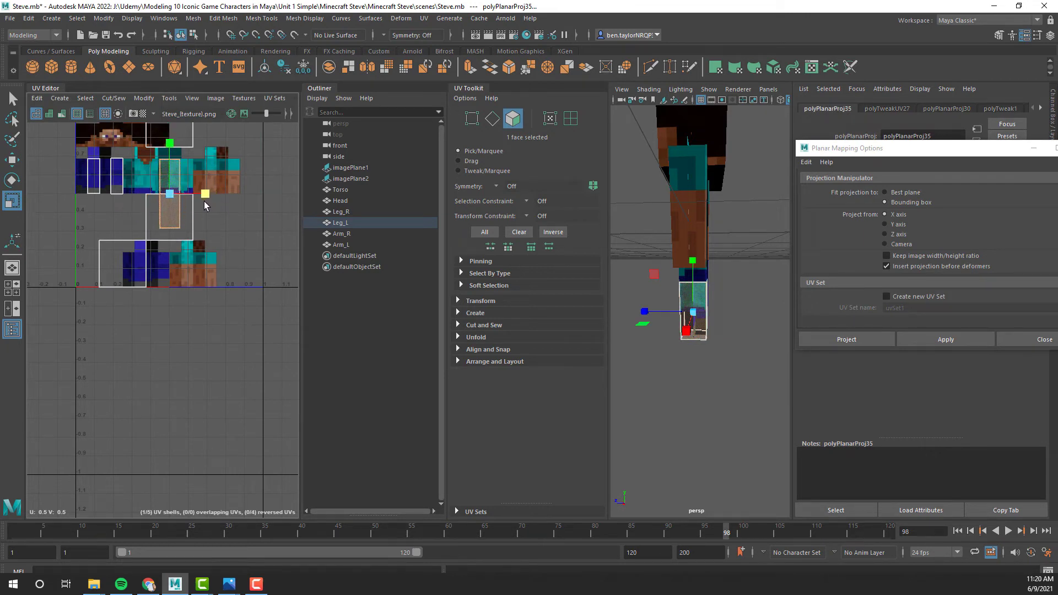
left_click_drag(170, 145, 170, 159)
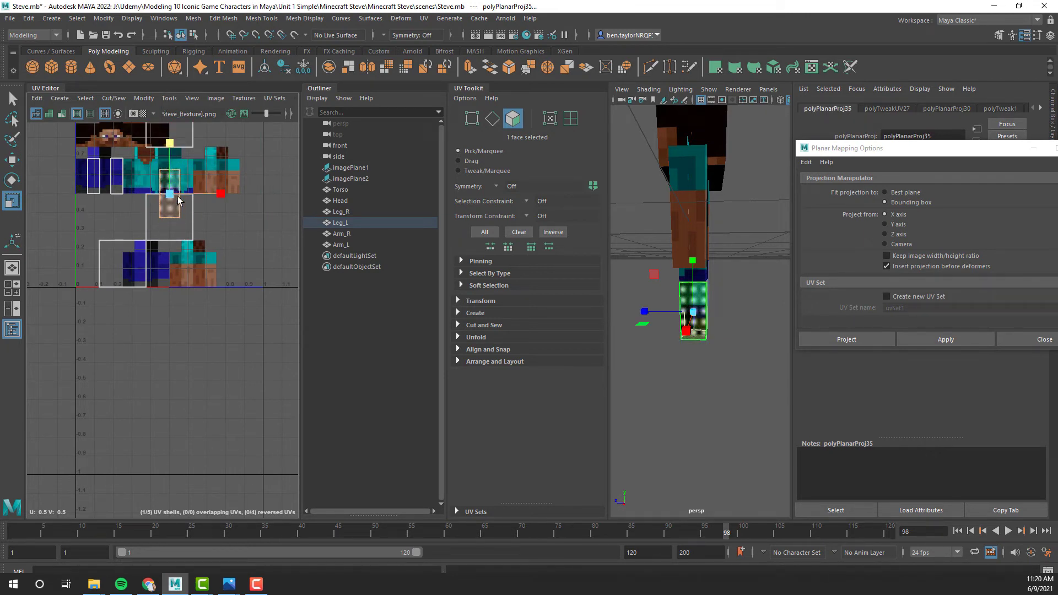
key("w")
left_click_drag(172, 196, 113, 197)
- Fit the width, height and position of the left leg's side UV shell to the side column of the texture's upper leg area
scroll(120, 206, "up", 4)
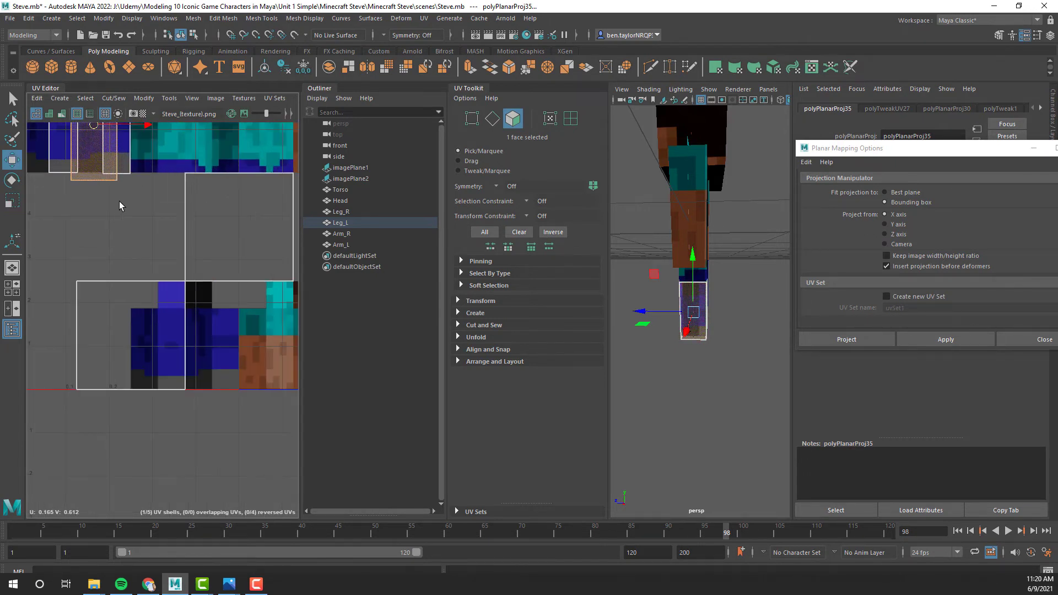
middle_click_drag(123, 198, 190, 338, "alt")
key("r")
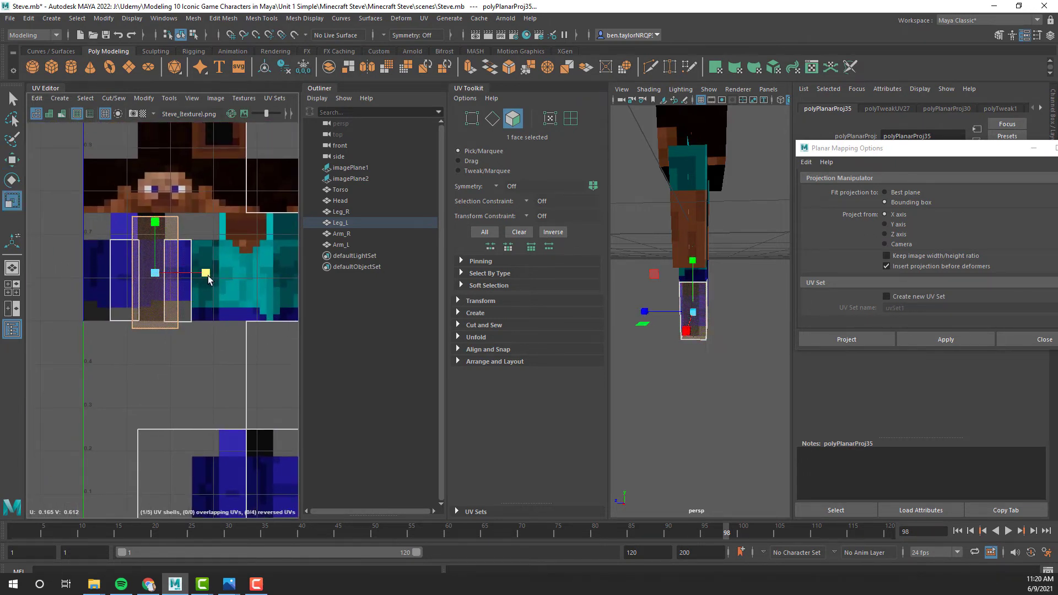
left_click_drag(206, 273, 187, 273)
left_click_drag(157, 225, 157, 238)
key("w")
left_click_drag(207, 274, 201, 275)
key("r")
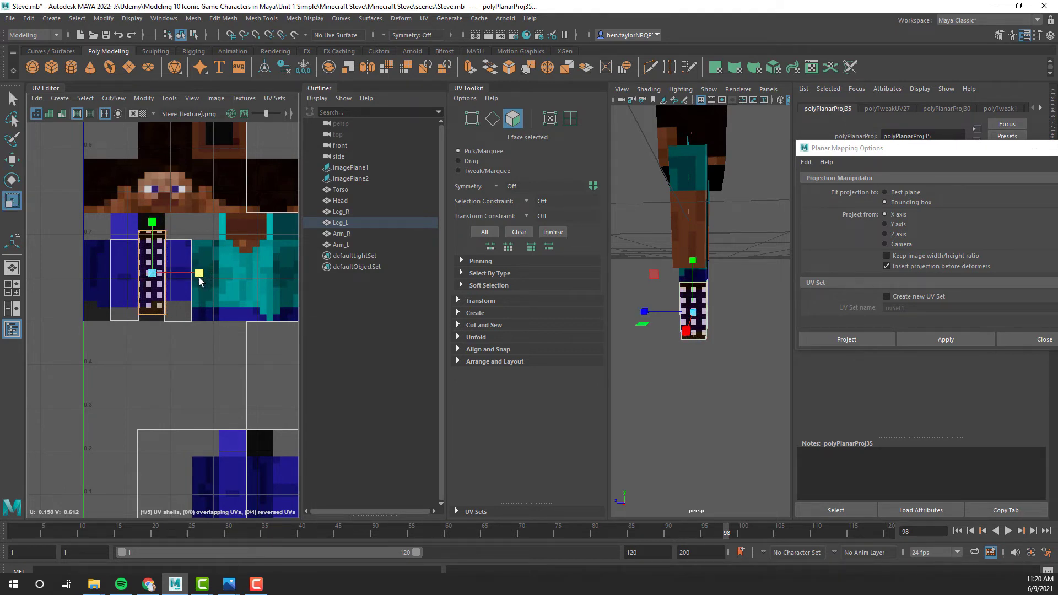
key("w")
left_click_drag(152, 220, 153, 227)
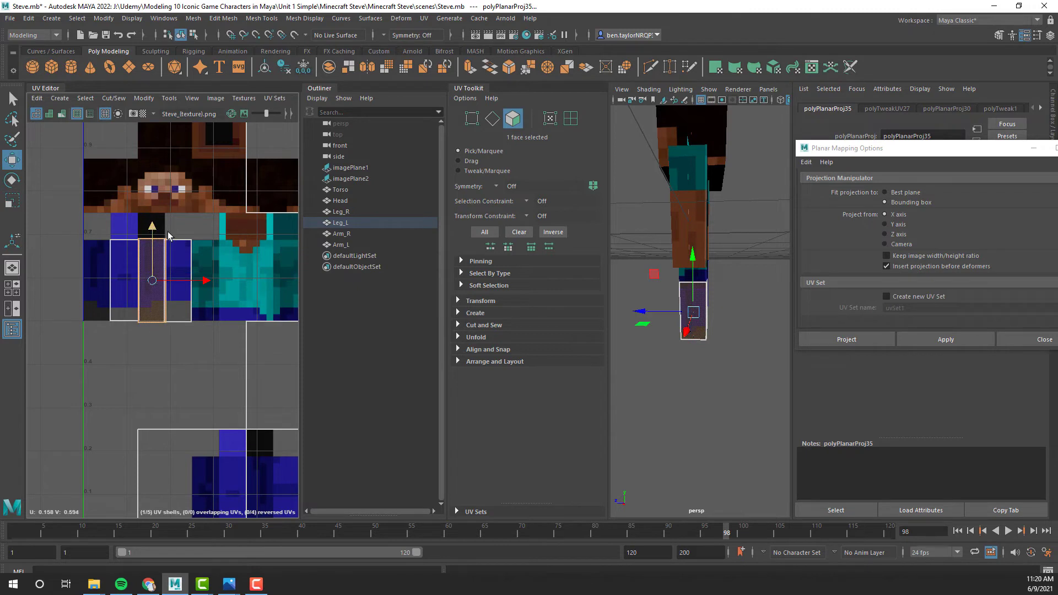
key("r")
left_click_drag(204, 282, 201, 282)
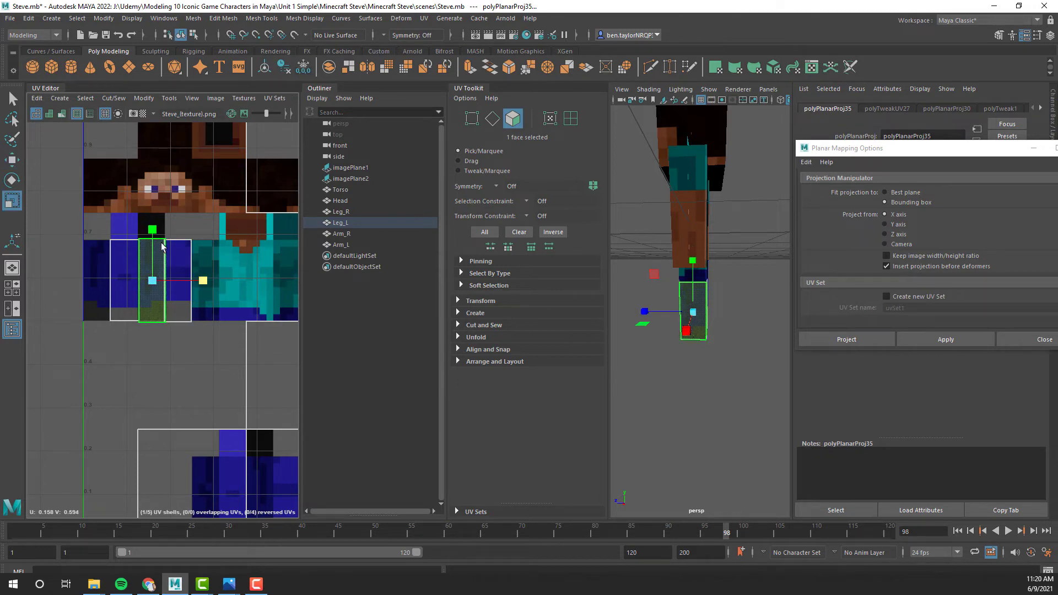
- Fine-tune the height of the left leg's side UV shell to match its texture column, and deselect it
left_click(151, 230)
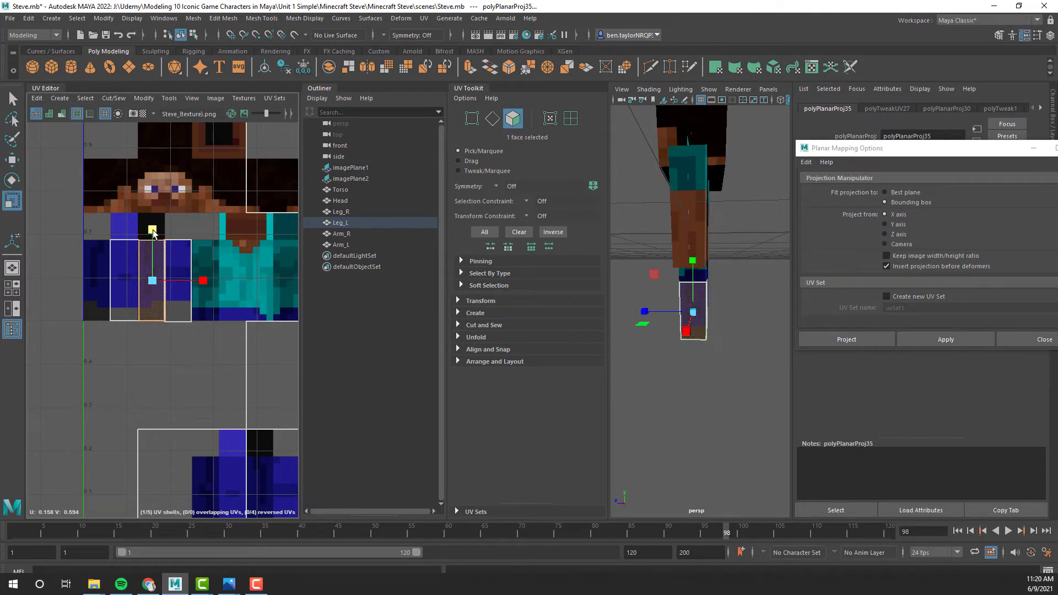
left_click(190, 340)
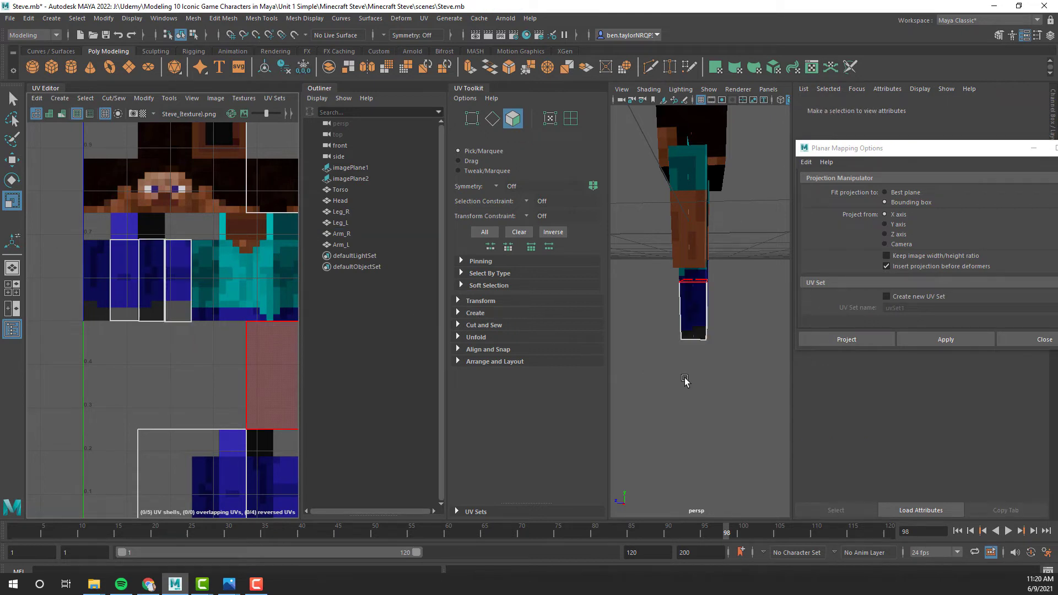
- Select the bottom face of the left leg and apply a planar UV projection from the Y axis
left_click_drag(736, 304, 703, 301, "alt")
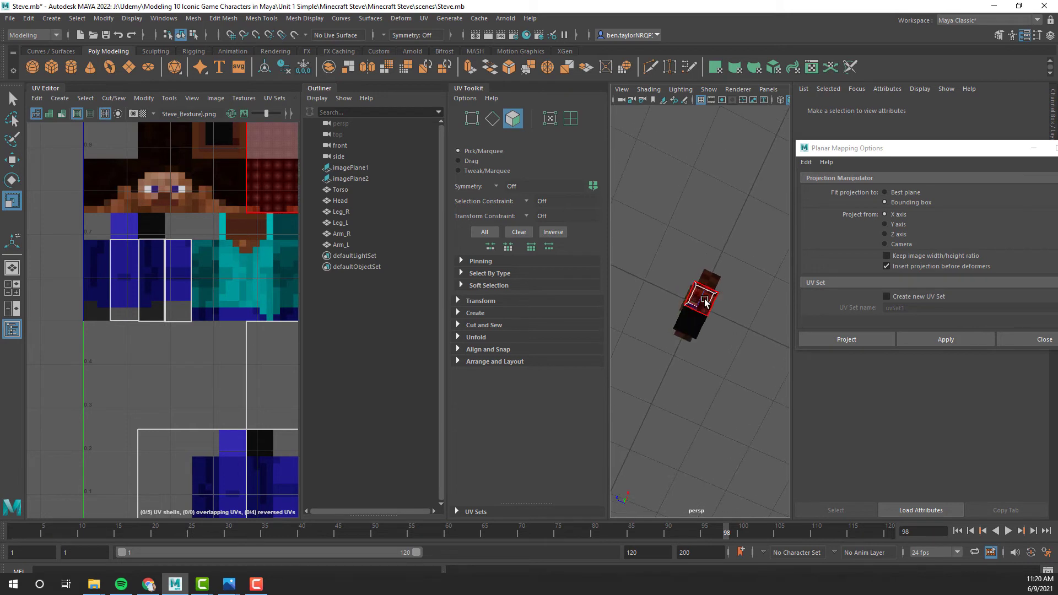
left_click(702, 300)
left_click_drag(639, 353, 638, 380, "alt")
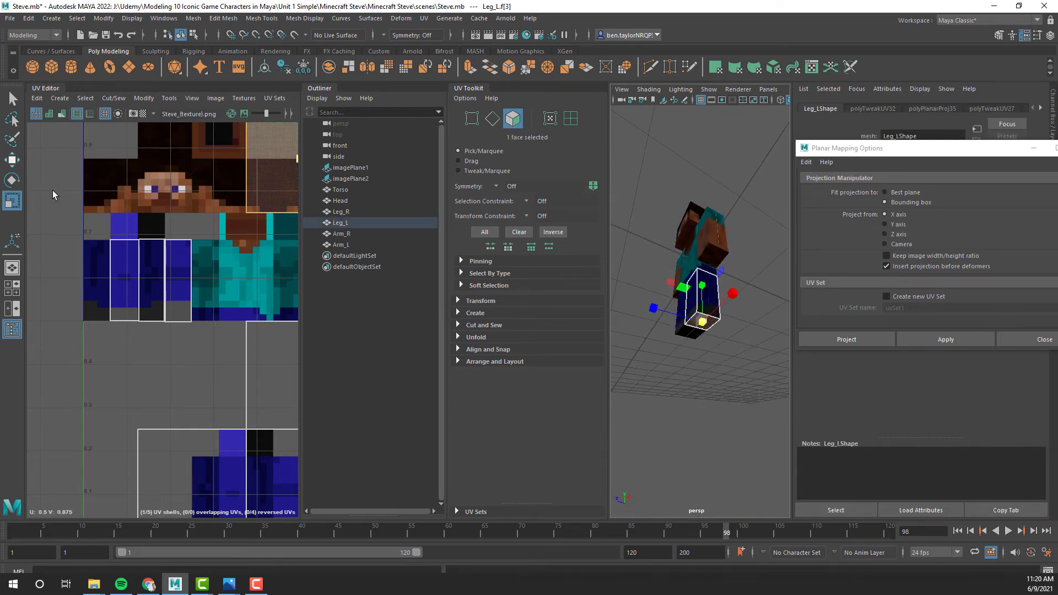
left_click(707, 282)
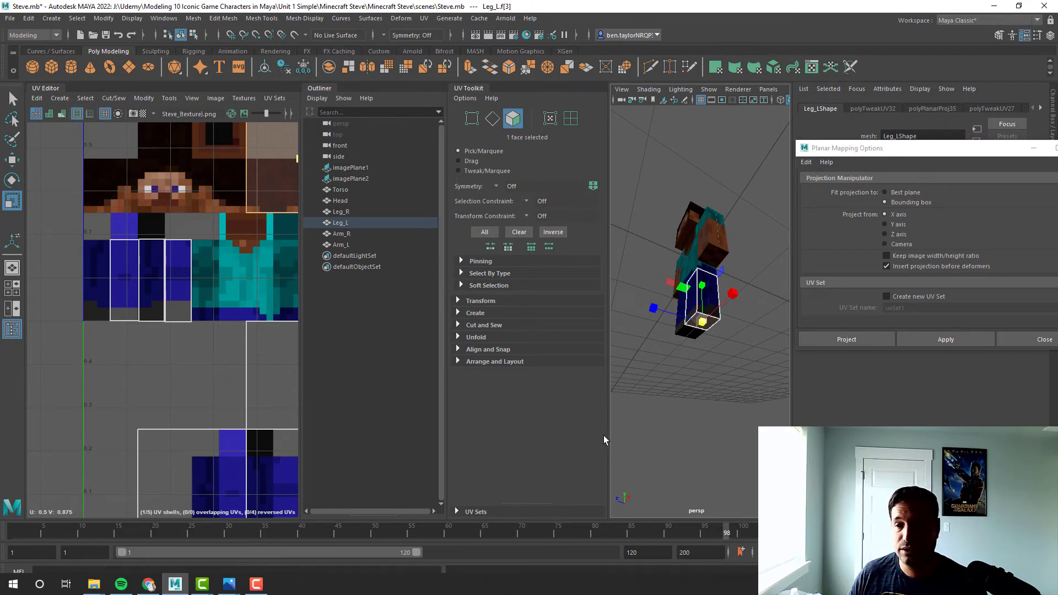
left_click_drag(729, 353, 711, 326, "alt")
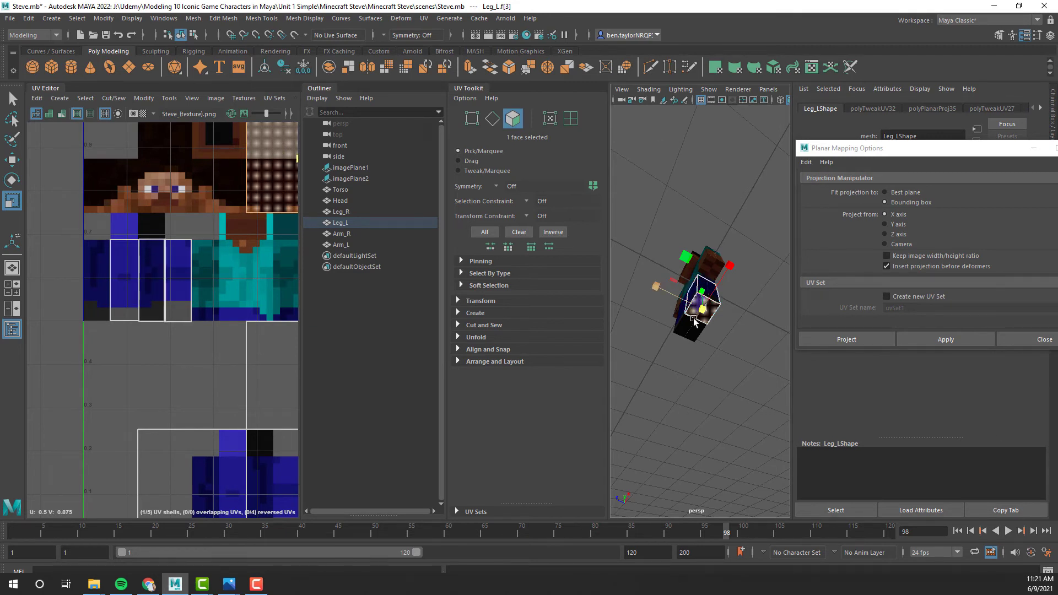
left_click(900, 227)
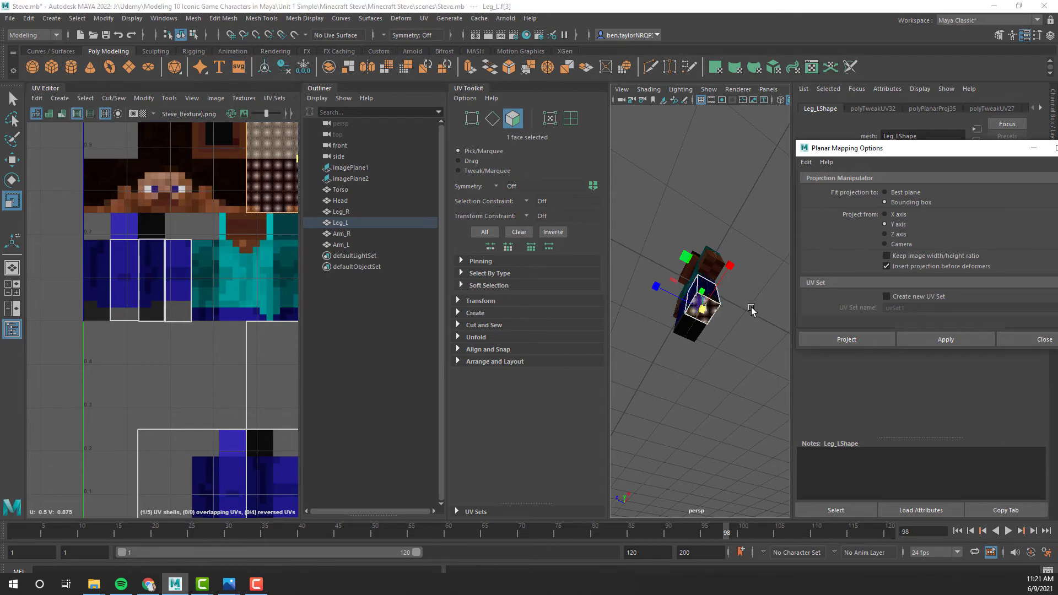
left_click(945, 340)
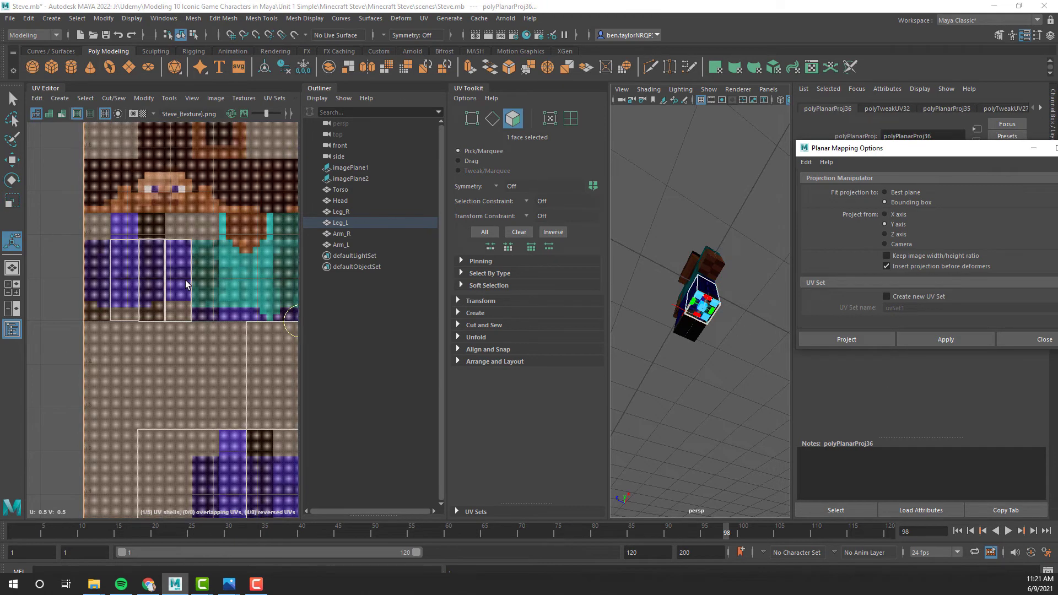
- Shrink the left leg's bottom UV shell, fit it to the black square above the upper leg area's columns, and deselect it
key("r")
middle_click_drag(242, 296, 117, 262, "alt")
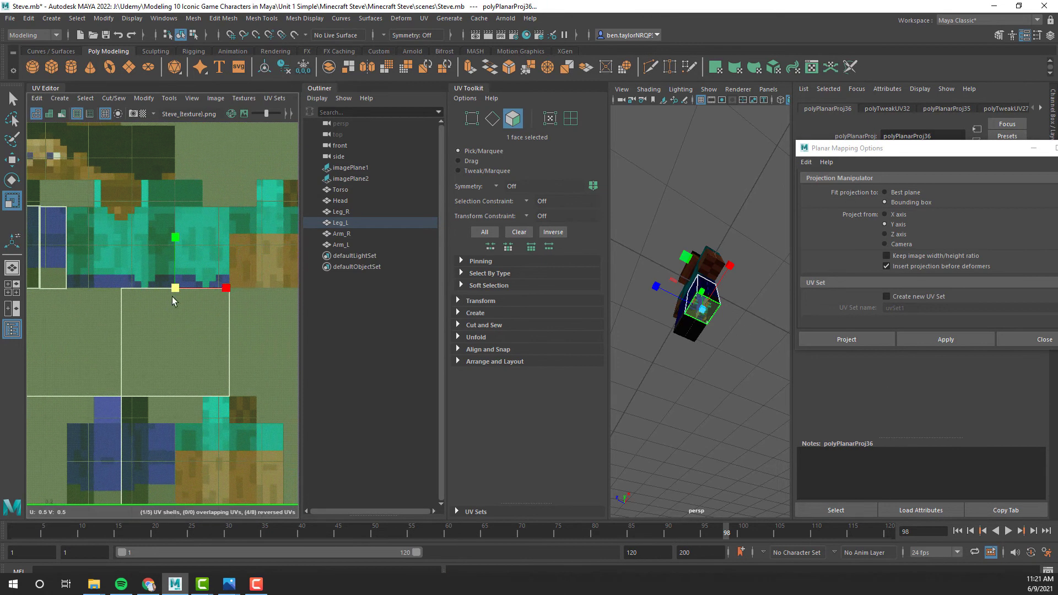
left_click_drag(176, 289, 127, 306)
key("w")
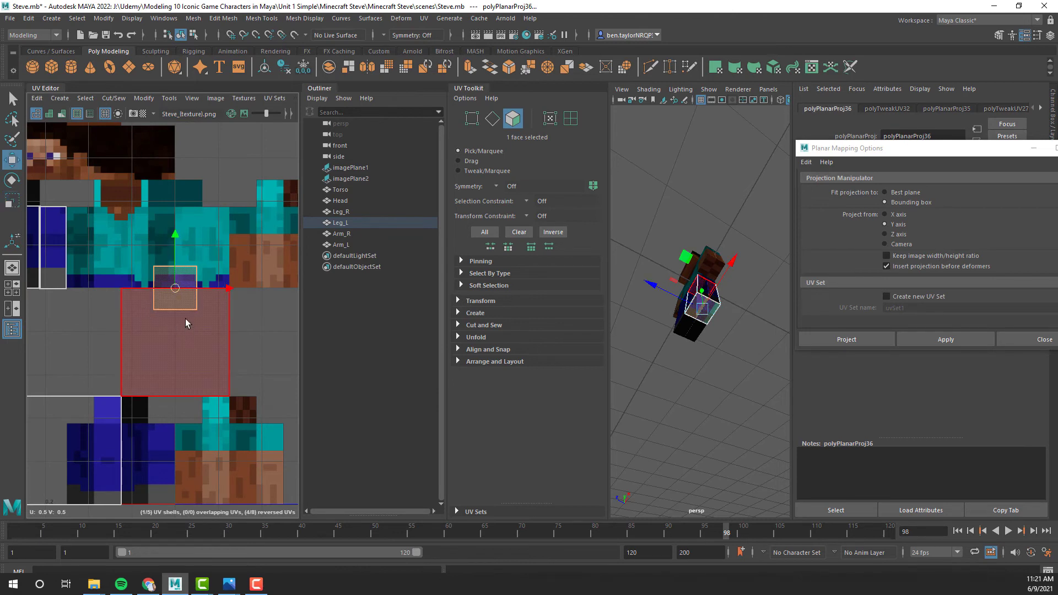
middle_click_drag(176, 300, 280, 385, "alt")
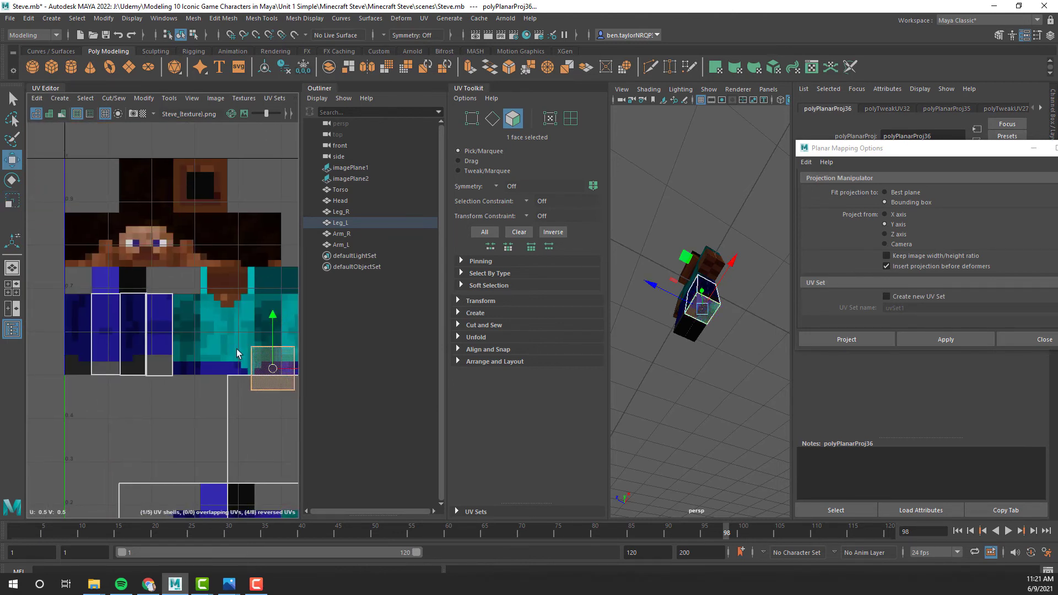
left_click_drag(280, 386, 133, 282)
key("r")
key("w")
key("r")
key("w")
key("r")
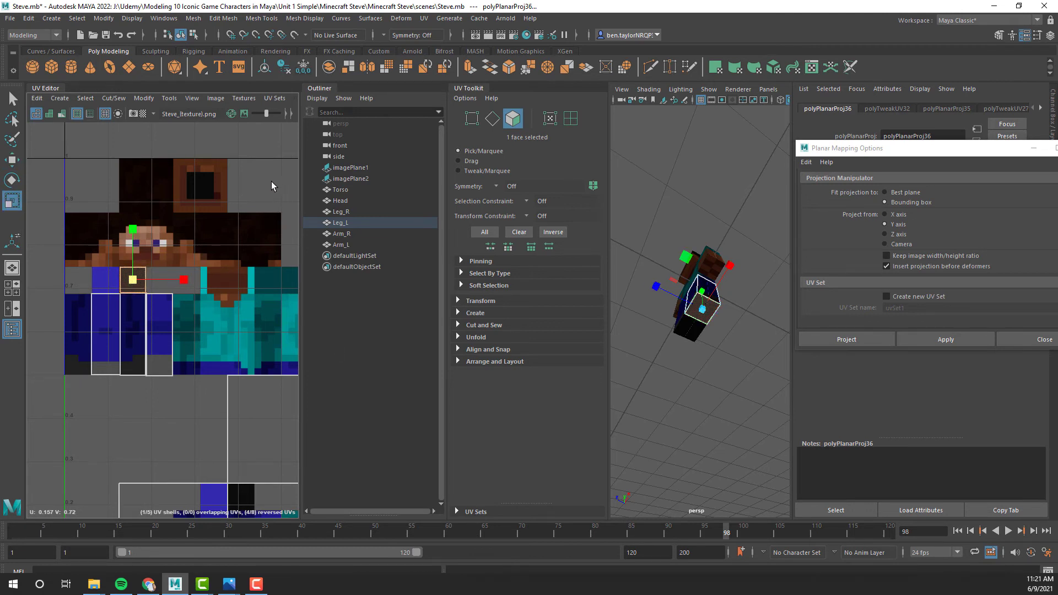
left_click(271, 181)
- Examine the textured legs and the whole character from the front
left_click_drag(696, 423, 589, 315, "alt")
left_click_drag(717, 374, 785, 301, "alt")
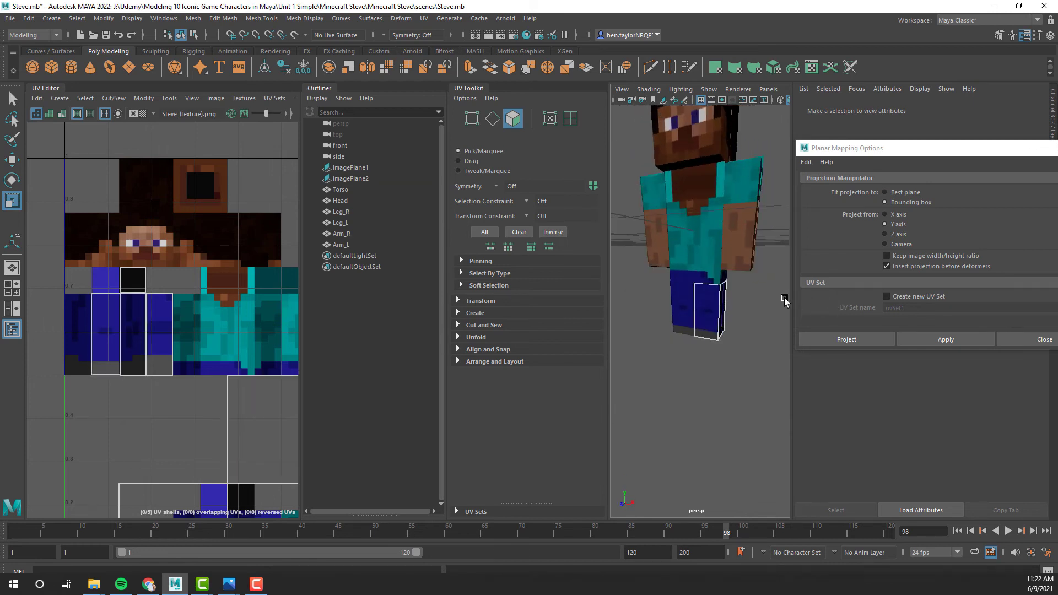
scroll(716, 314, "down", 10)
scroll(718, 306, "up", 10)
left_click_drag(710, 324, 722, 358, "alt")
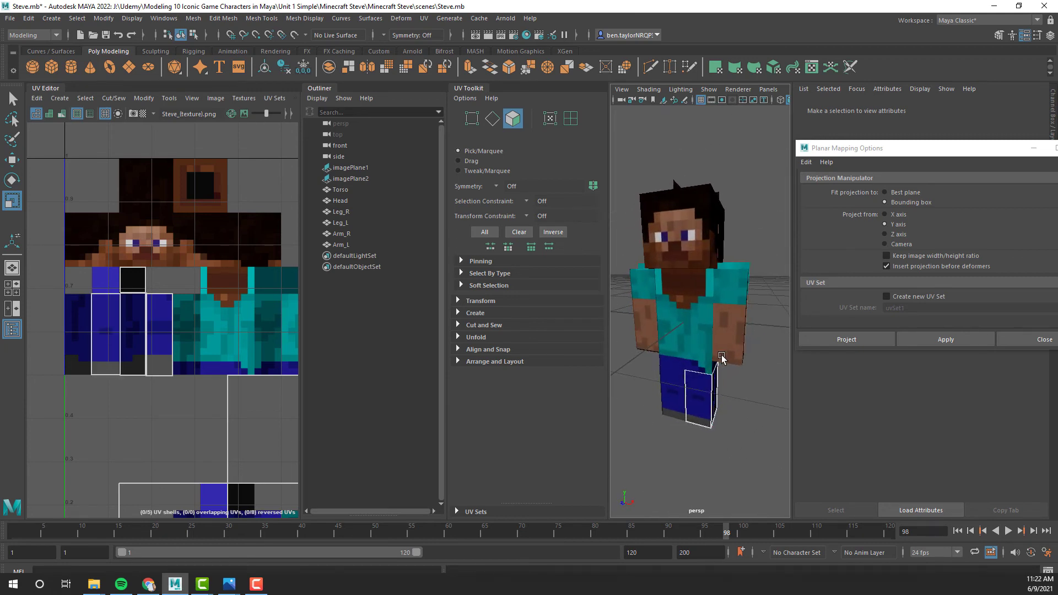
left_click(12, 330)
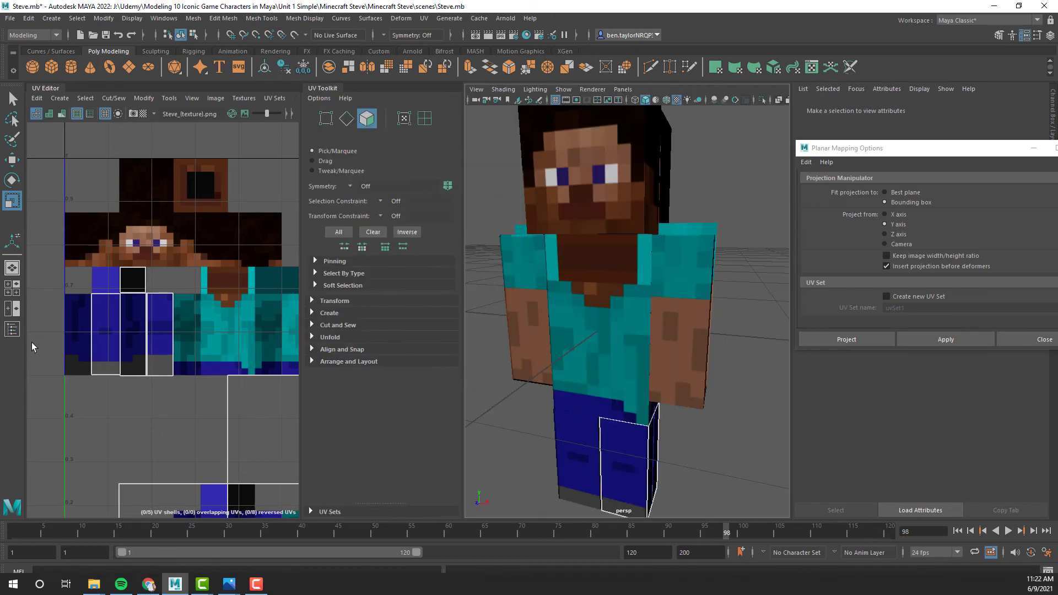
left_click(13, 330)
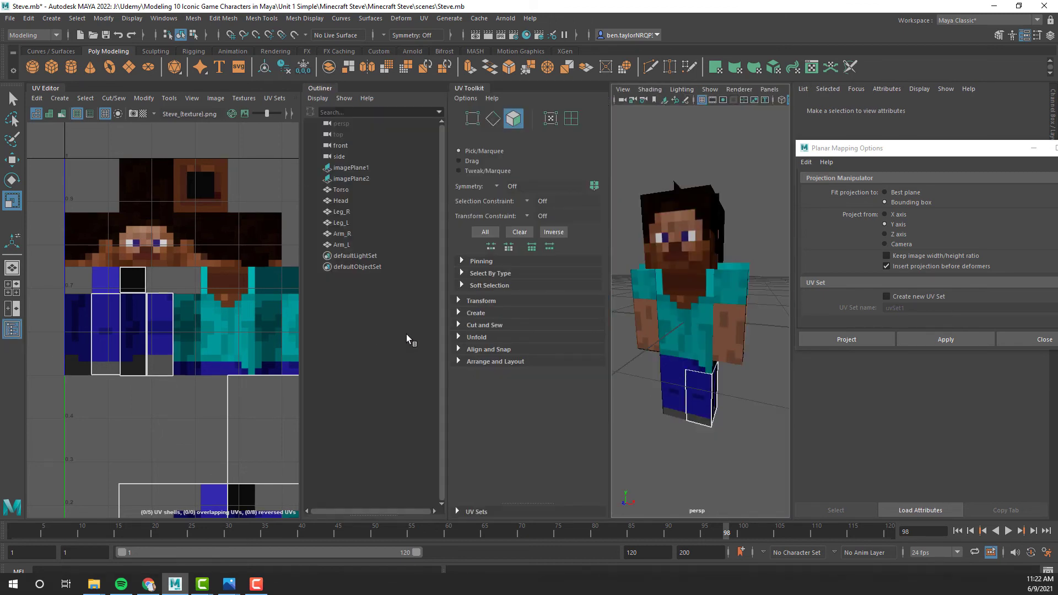
- Select Arm_L, Arm_R, Leg_L, Leg_R and Head together and parent them to Torso
left_click(347, 246)
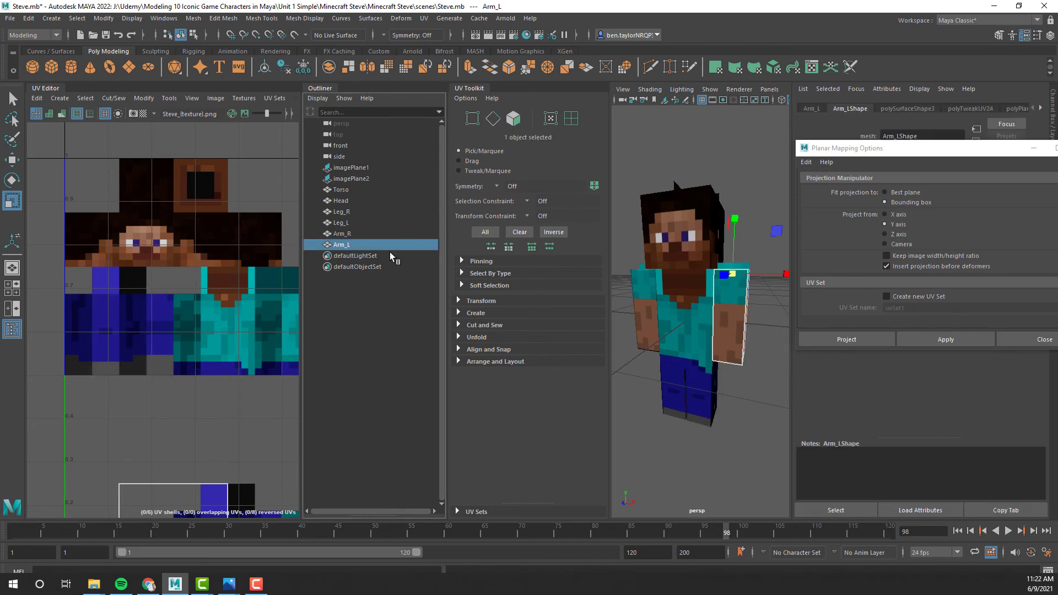
left_click(352, 203, "shift")
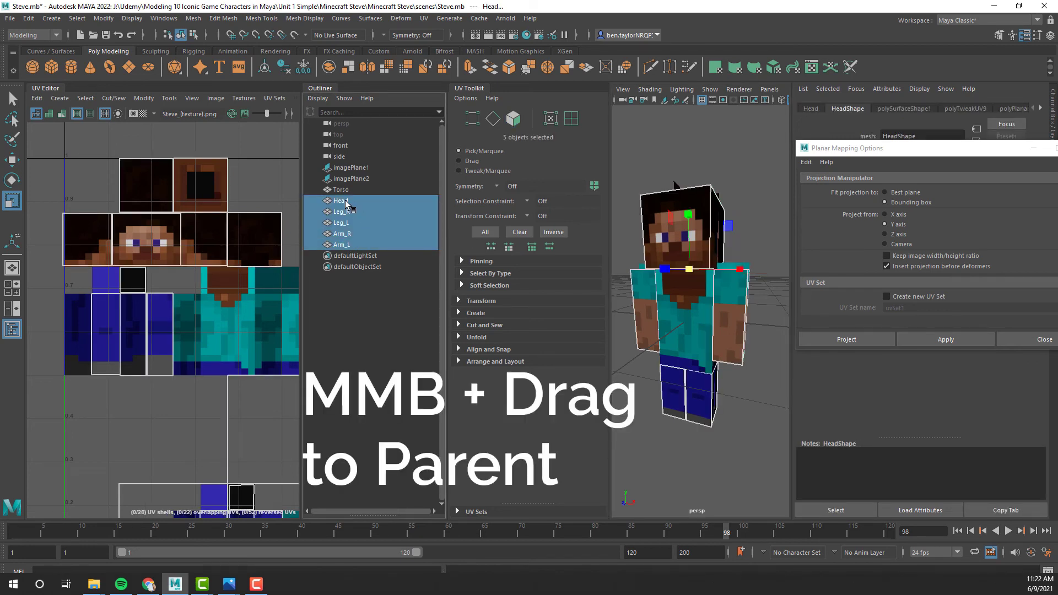
middle_click_drag(346, 203, 348, 194)
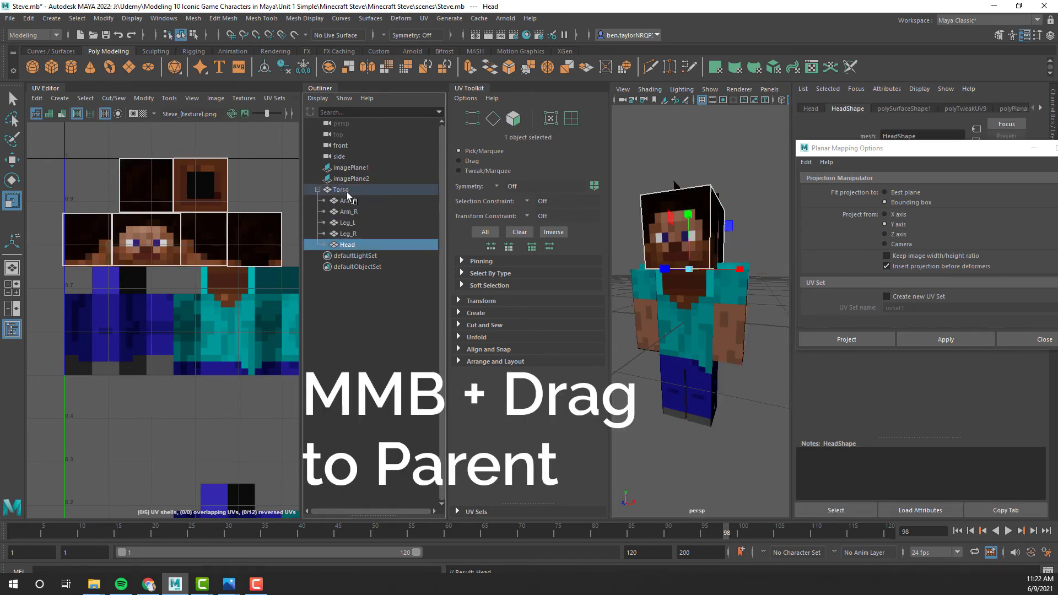
- Select the Torso parent and inspect the complete character with its child parts from several angles
left_click(348, 193)
scroll(644, 322, "down", 5)
left_click_drag(672, 339, 706, 354, "alt")
scroll(683, 352, "up", 5)
scroll(684, 352, "down", 3)
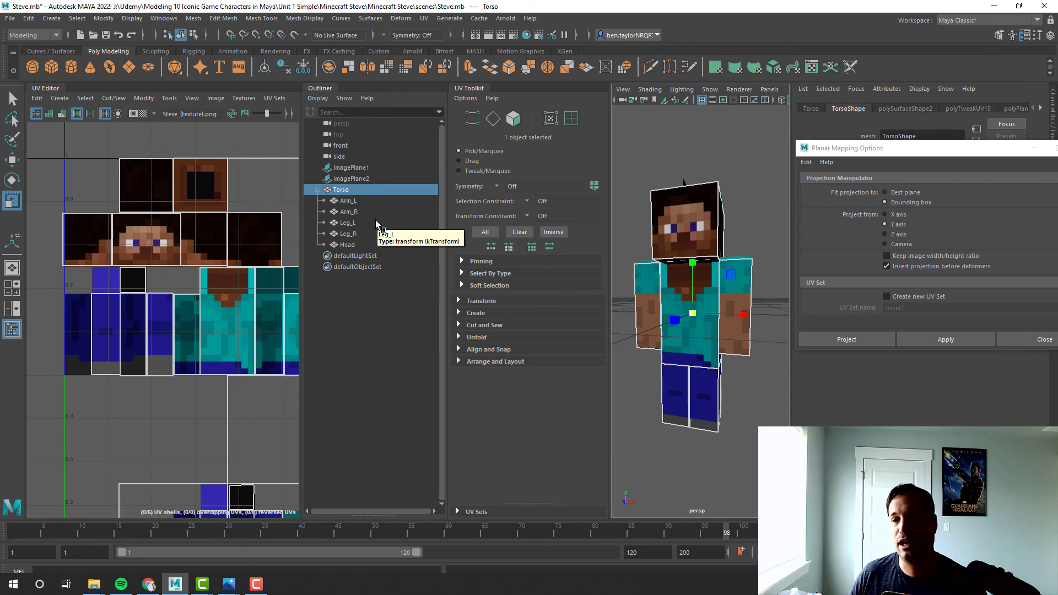
left_click_drag(750, 420, 722, 418, "alt")
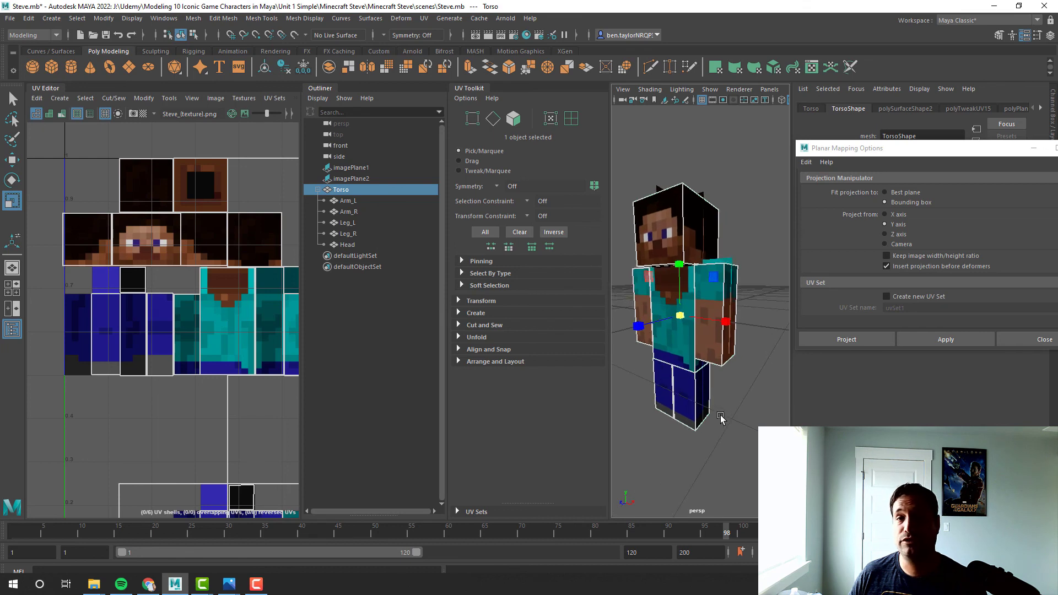